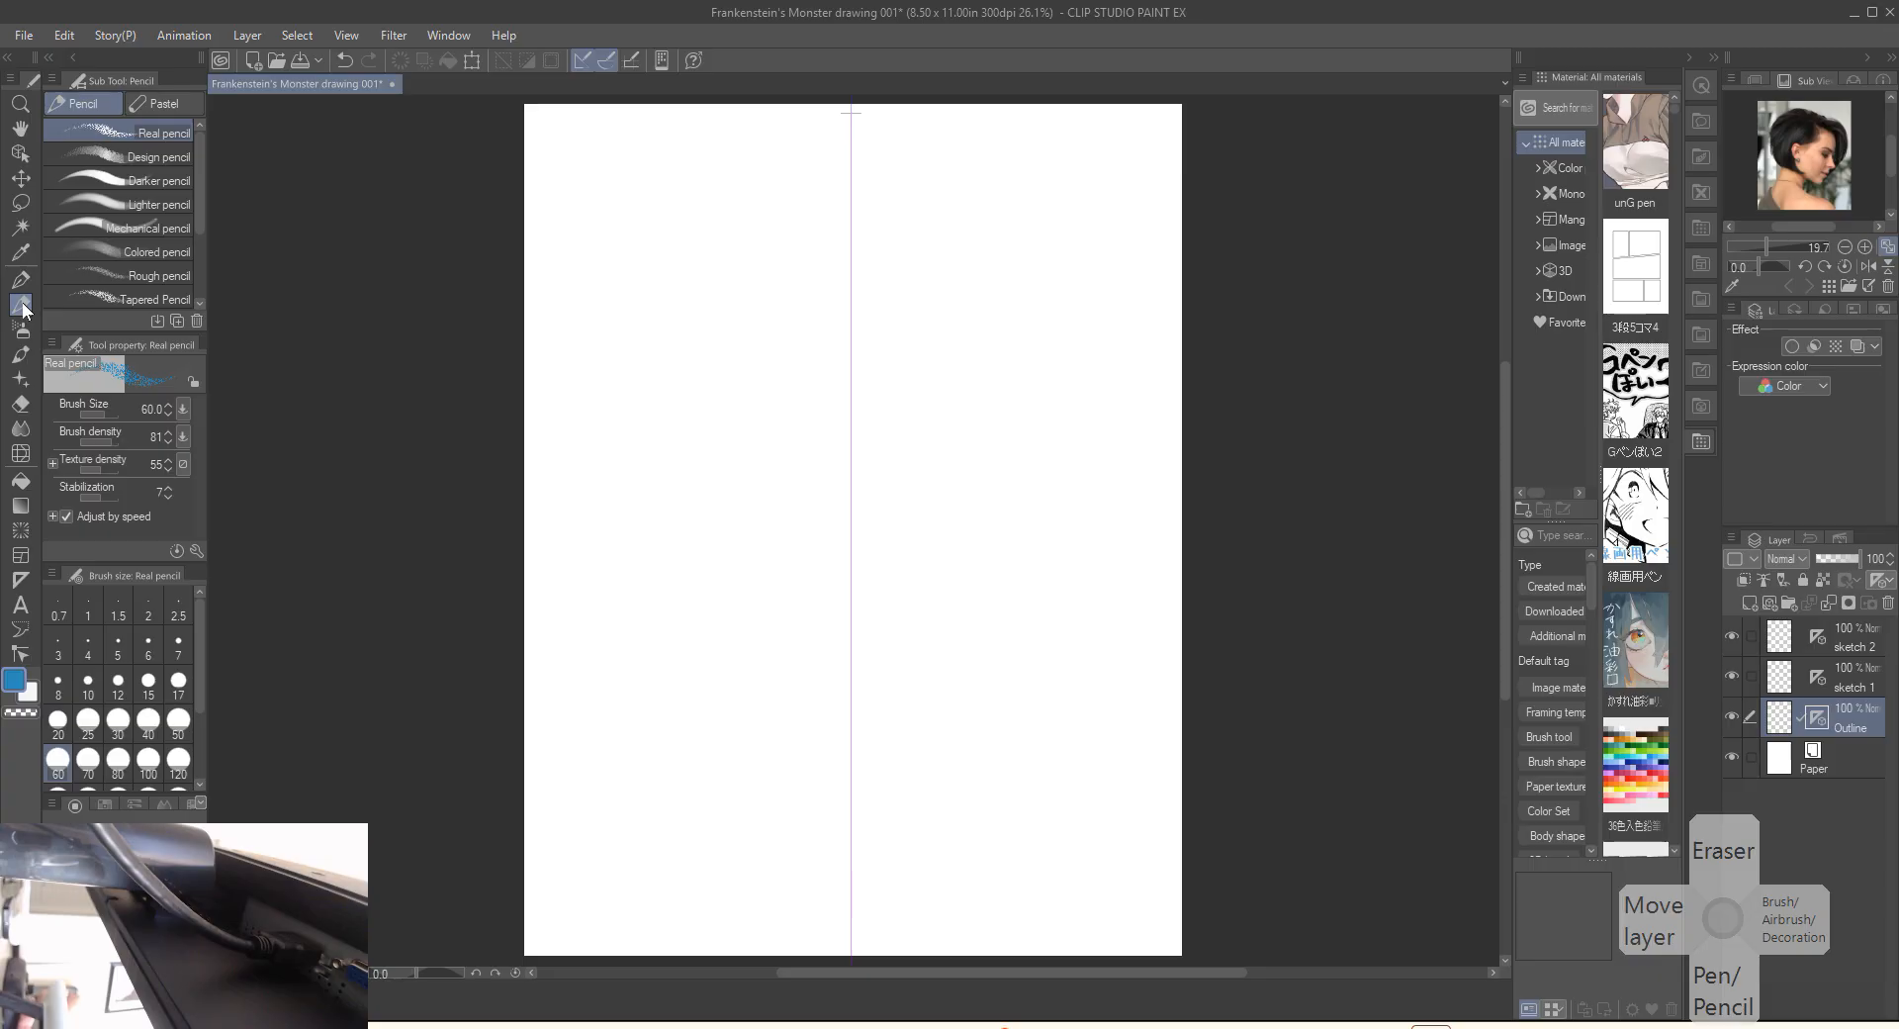
Sketch a rough circular cranium centred on the symmetry line with the size 60 Real pencil in blue on the Outline layer.
{"action": "mouse_move", "coordinate": [969, 511]}
{"action": "left_mouse_down"}
{"action": "mouse_move", "coordinate": [976, 580]}
{"action": "mouse_move", "coordinate": [982, 493]}
{"action": "mouse_move", "coordinate": [979, 604]}
{"action": "mouse_move", "coordinate": [955, 462]}
{"action": "mouse_move", "coordinate": [969, 602]}
{"action": "mouse_move", "coordinate": [949, 631]}
{"action": "mouse_move", "coordinate": [879, 649]}
{"action": "mouse_move", "coordinate": [915, 645]}
{"action": "mouse_move", "coordinate": [969, 515]}
{"action": "mouse_move", "coordinate": [934, 456]}
{"action": "mouse_move", "coordinate": [878, 424]}
{"action": "mouse_move", "coordinate": [941, 505]}
{"action": "mouse_move", "coordinate": [892, 435]}
{"action": "mouse_move", "coordinate": [915, 565]}
{"action": "mouse_move", "coordinate": [892, 639]}
{"action": "mouse_move", "coordinate": [982, 503]}
{"action": "mouse_move", "coordinate": [891, 431]}
{"action": "mouse_move", "coordinate": [947, 453]}
{"action": "mouse_move", "coordinate": [886, 432]}
{"action": "mouse_move", "coordinate": [910, 432]}
{"action": "mouse_move", "coordinate": [950, 520]}
{"action": "mouse_move", "coordinate": [883, 630]}
{"action": "mouse_move", "coordinate": [945, 632]}
{"action": "mouse_move", "coordinate": [927, 424]}
{"action": "mouse_move", "coordinate": [964, 445]}
{"action": "mouse_move", "coordinate": [894, 611]}
{"action": "mouse_move", "coordinate": [930, 551]}
{"action": "mouse_move", "coordinate": [927, 653]}
{"action": "mouse_move", "coordinate": [854, 657]}
{"action": "mouse_move", "coordinate": [925, 641]}
{"action": "mouse_move", "coordinate": [876, 648]}
{"action": "mouse_move", "coordinate": [991, 509]}
{"action": "mouse_move", "coordinate": [901, 436]}
{"action": "mouse_move", "coordinate": [910, 412]}
{"action": "mouse_move", "coordinate": [848, 406]}
{"action": "mouse_move", "coordinate": [917, 590]}
{"action": "mouse_move", "coordinate": [867, 636]}
{"action": "left_mouse_up"}
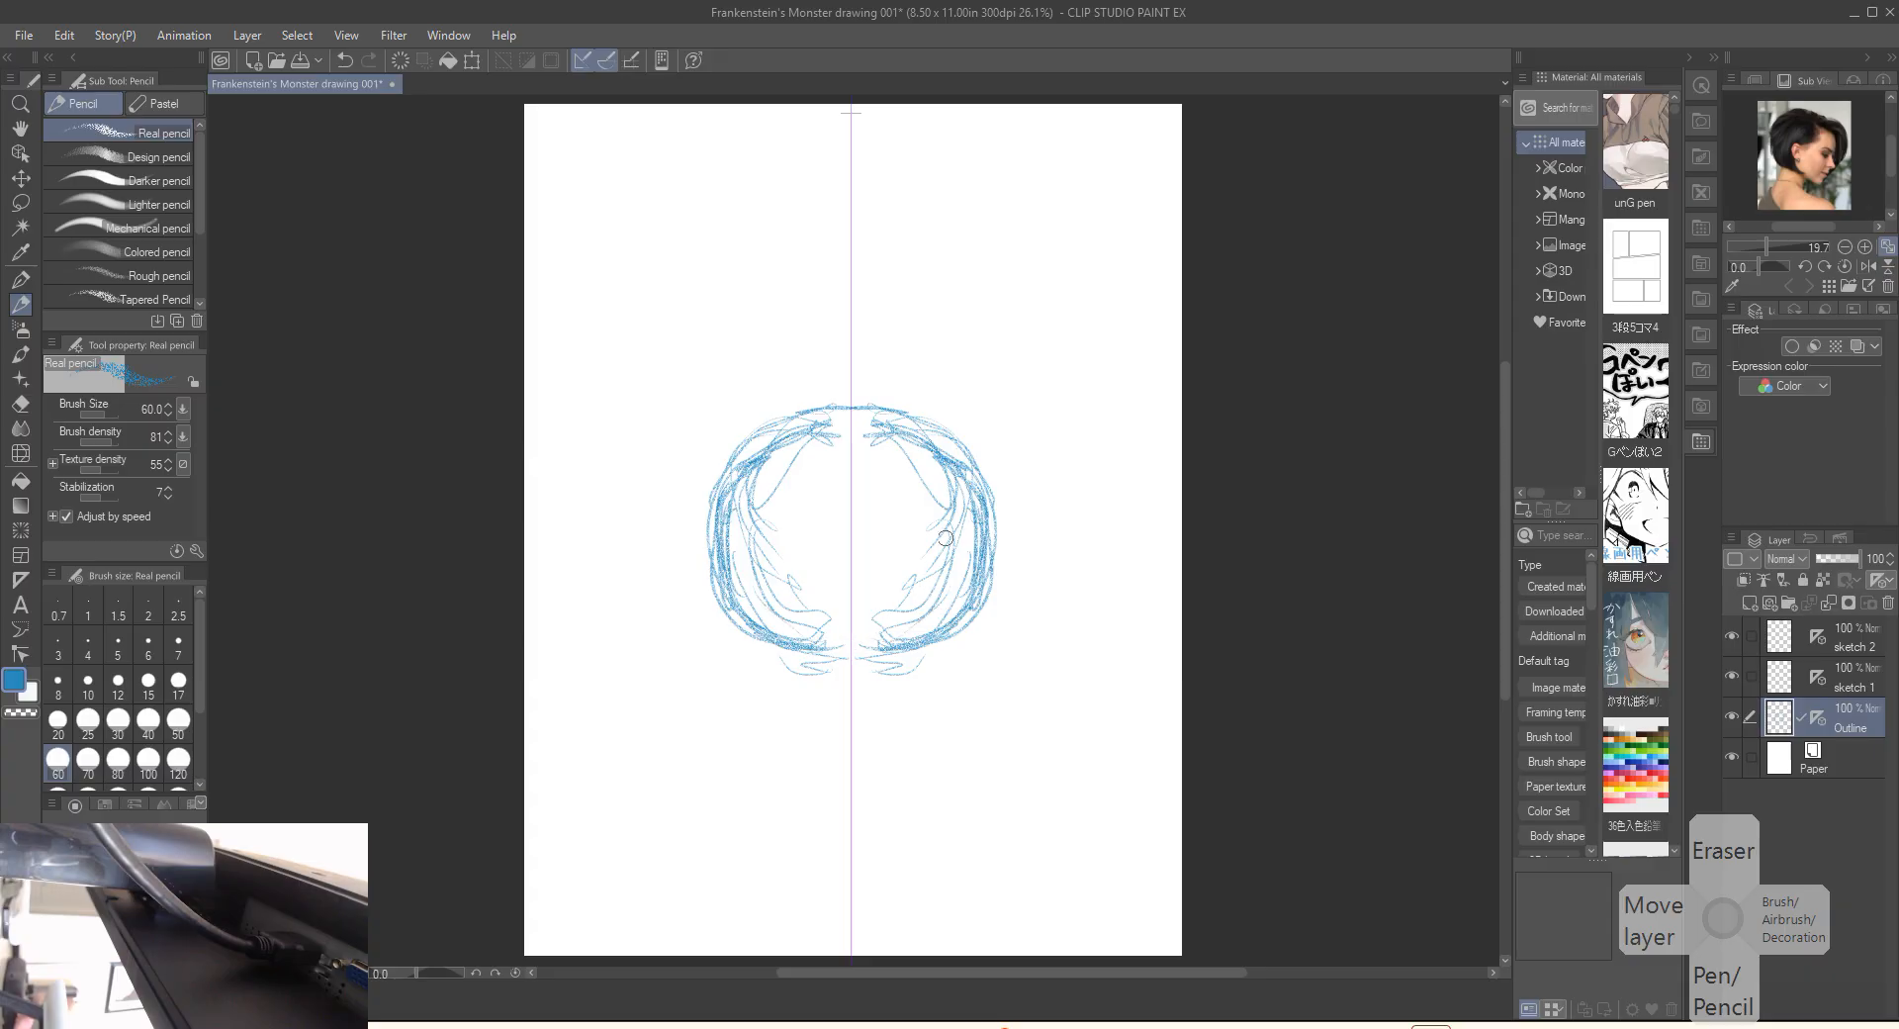
{"action": "left_click_drag", "start_coordinate": [965, 503], "coordinate": [866, 415]}
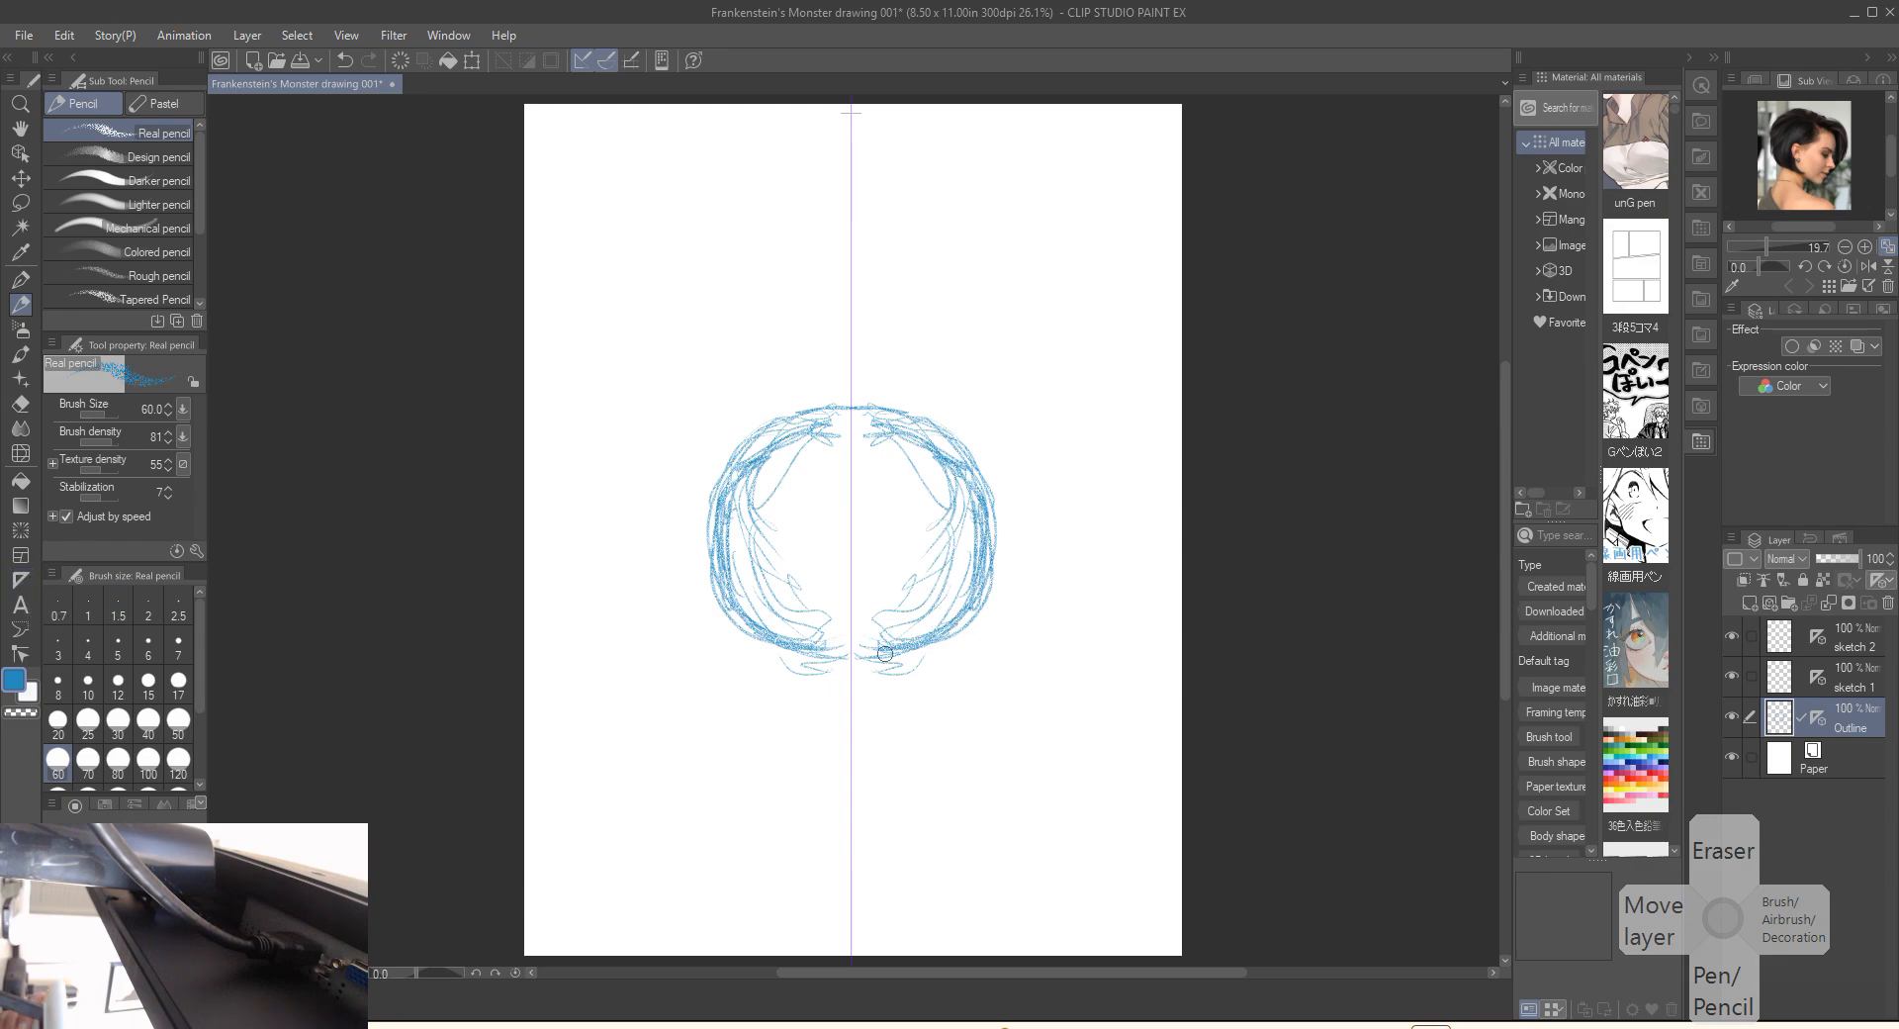
{"action": "mouse_move", "coordinate": [851, 657]}
{"action": "left_mouse_down"}
{"action": "mouse_move", "coordinate": [927, 631]}
{"action": "mouse_move", "coordinate": [870, 659]}
{"action": "mouse_move", "coordinate": [972, 550]}
{"action": "mouse_move", "coordinate": [949, 482]}
{"action": "mouse_move", "coordinate": [860, 409]}
{"action": "left_mouse_up"}
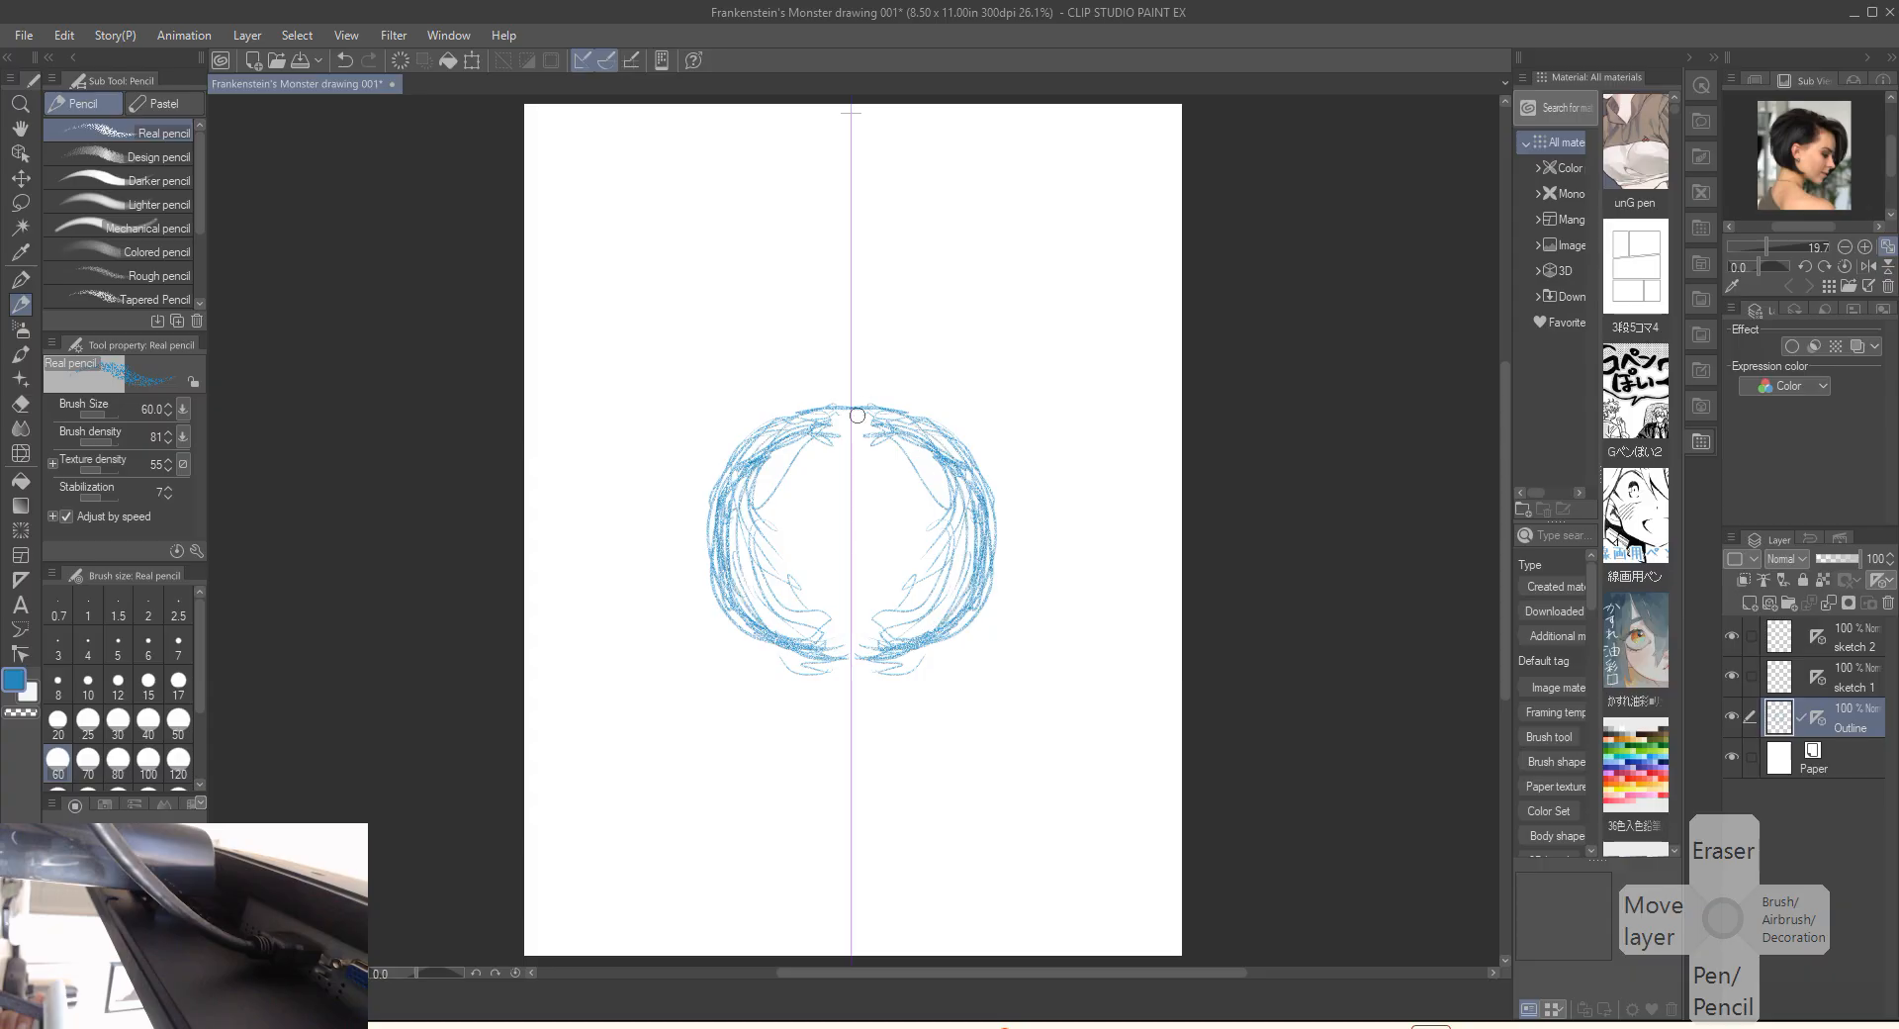
{"action": "left_click_drag", "start_coordinate": [946, 546], "coordinate": [942, 605]}
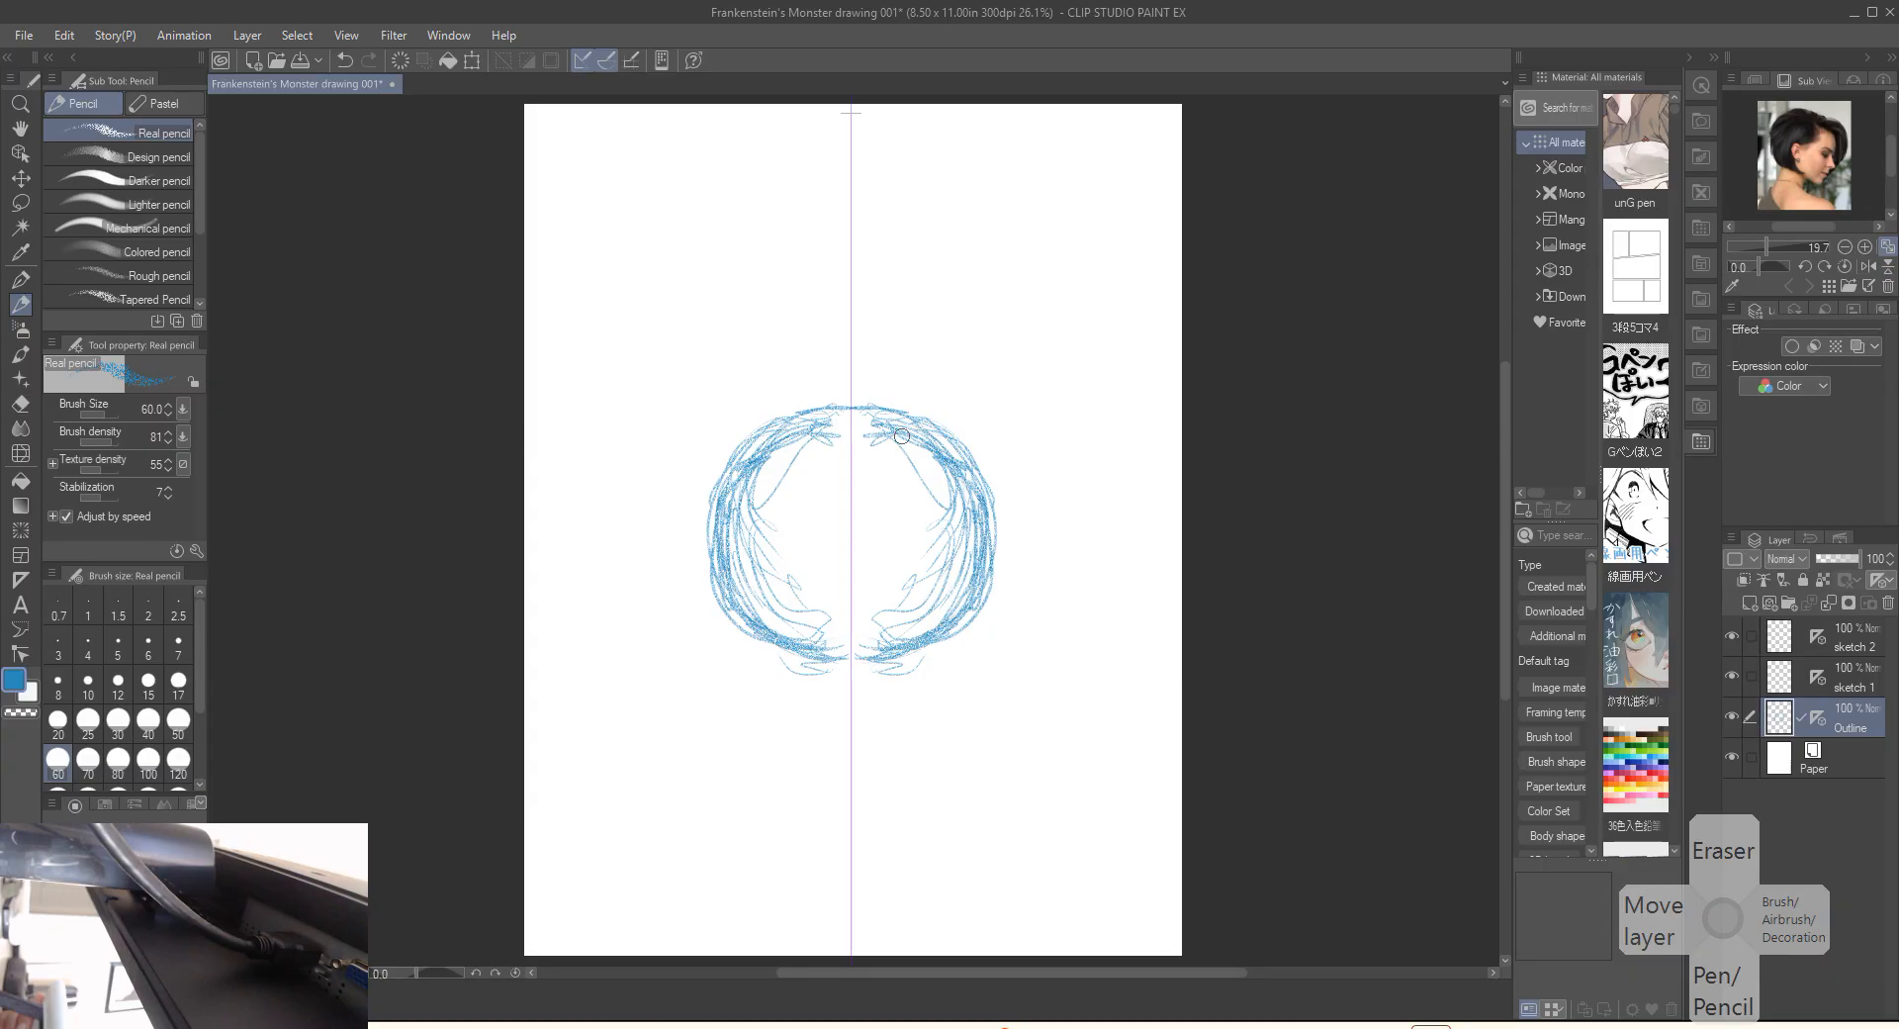
Sketch the sides of the face below the cranium, tapering through the jaw into a narrow flat chin.
{"action": "left_click_drag", "start_coordinate": [960, 629], "coordinate": [938, 758]}
{"action": "left_click_drag", "start_coordinate": [959, 645], "coordinate": [940, 738]}
{"action": "mouse_move", "coordinate": [962, 721]}
{"action": "left_mouse_down"}
{"action": "mouse_move", "coordinate": [887, 791]}
{"action": "mouse_move", "coordinate": [918, 751]}
{"action": "mouse_move", "coordinate": [897, 803]}
{"action": "mouse_move", "coordinate": [844, 806]}
{"action": "mouse_move", "coordinate": [884, 802]}
{"action": "left_mouse_up"}
{"action": "left_click_drag", "start_coordinate": [976, 714], "coordinate": [912, 793]}
{"action": "left_click_drag", "start_coordinate": [958, 660], "coordinate": [934, 756]}
{"action": "mouse_move", "coordinate": [978, 618]}
{"action": "left_mouse_down"}
{"action": "mouse_move", "coordinate": [955, 742]}
{"action": "mouse_move", "coordinate": [957, 682]}
{"action": "mouse_move", "coordinate": [895, 811]}
{"action": "mouse_move", "coordinate": [872, 809]}
{"action": "mouse_move", "coordinate": [906, 798]}
{"action": "mouse_move", "coordinate": [960, 711]}
{"action": "mouse_move", "coordinate": [1005, 538]}
{"action": "mouse_move", "coordinate": [961, 601]}
{"action": "mouse_move", "coordinate": [992, 566]}
{"action": "mouse_move", "coordinate": [973, 577]}
{"action": "mouse_move", "coordinate": [950, 722]}
{"action": "left_mouse_up"}
{"action": "left_click_drag", "start_coordinate": [903, 806], "coordinate": [953, 741]}
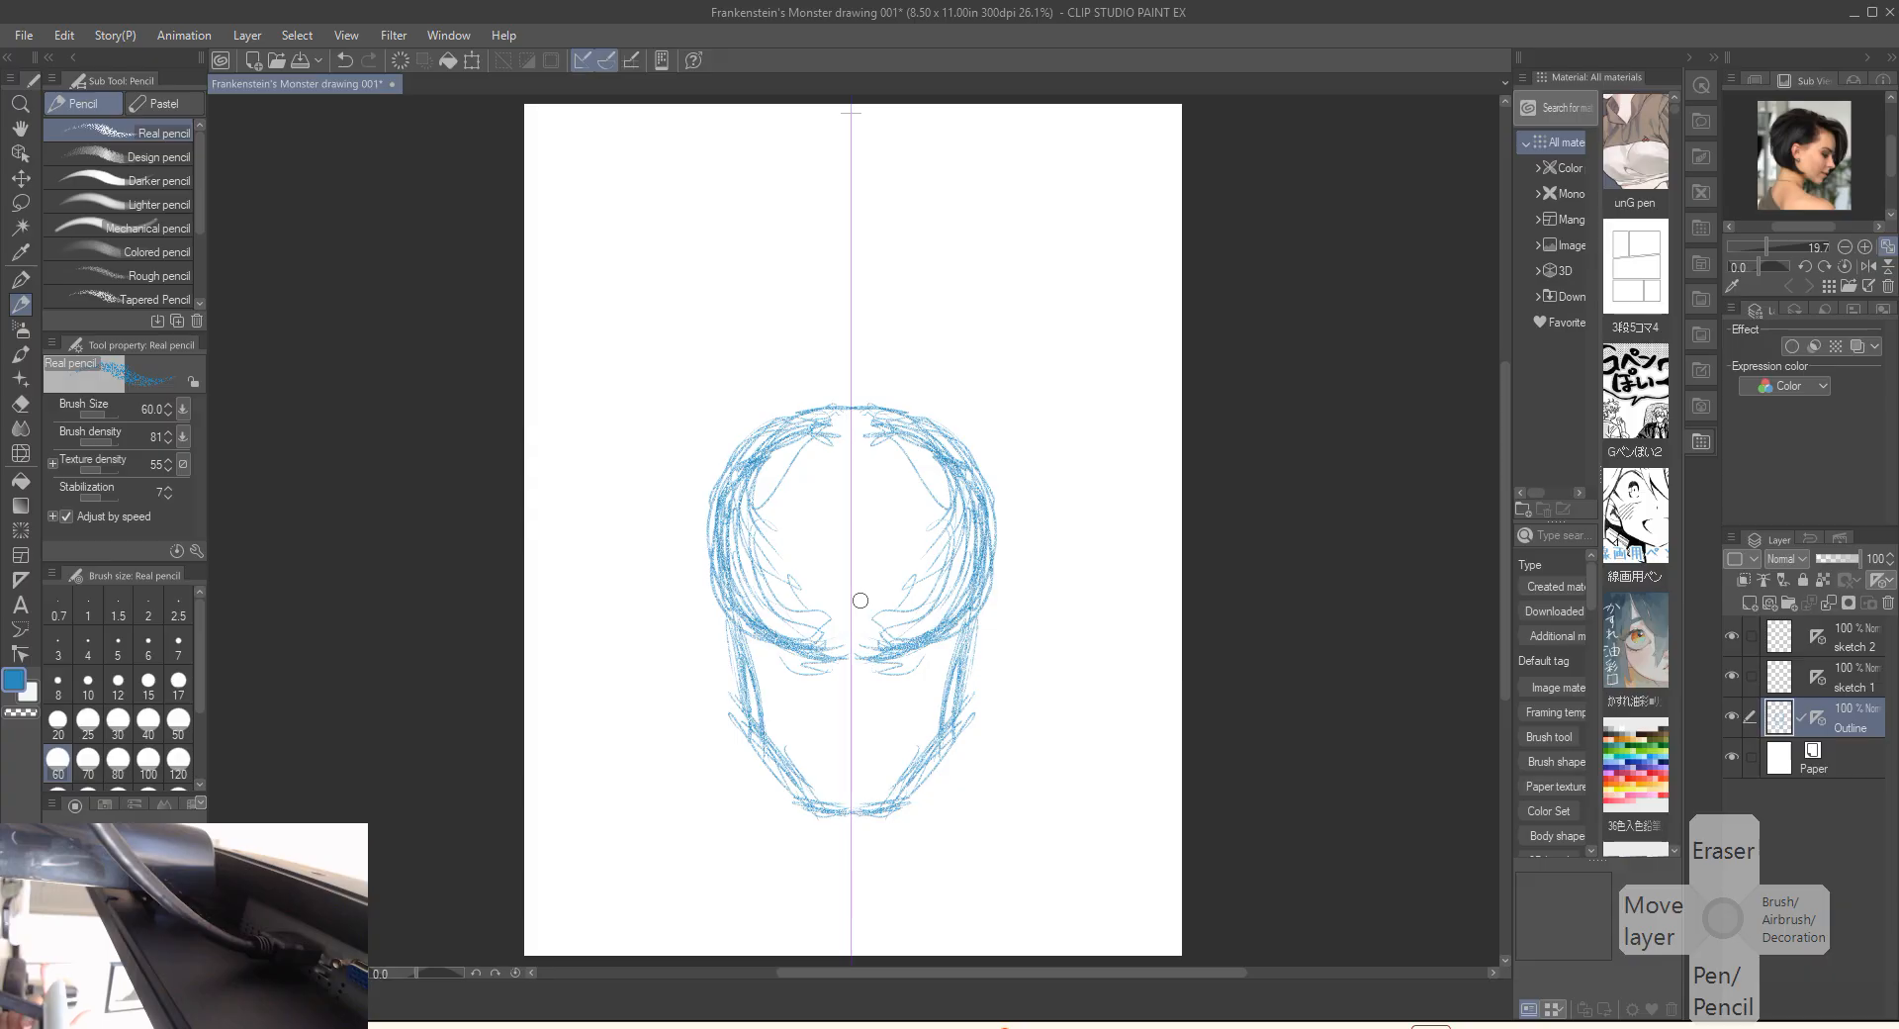
Draw a horizontal eye line across the lower cranium and rough in the mirrored eyes on it.
{"action": "mouse_move", "coordinate": [945, 617]}
{"action": "left_mouse_down"}
{"action": "mouse_move", "coordinate": [869, 609]}
{"action": "mouse_move", "coordinate": [911, 604]}
{"action": "left_mouse_up"}
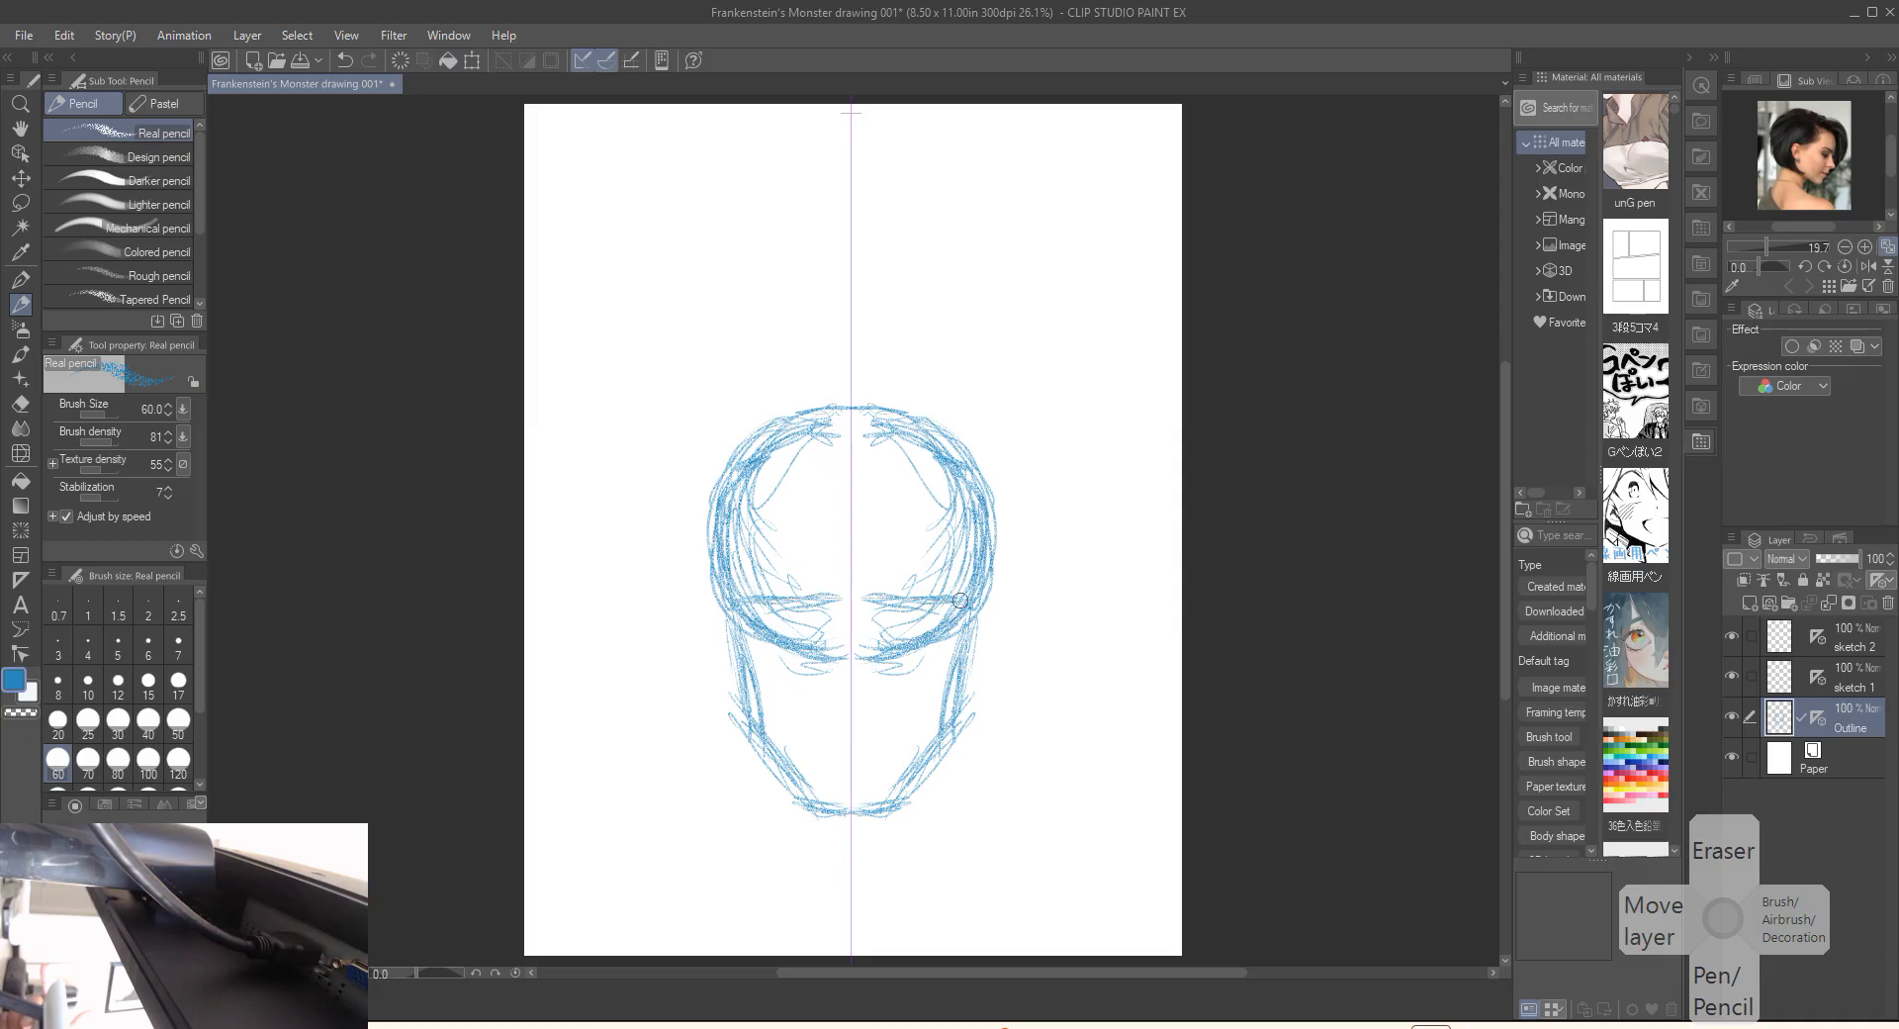
{"action": "left_click_drag", "start_coordinate": [903, 608], "coordinate": [961, 608]}
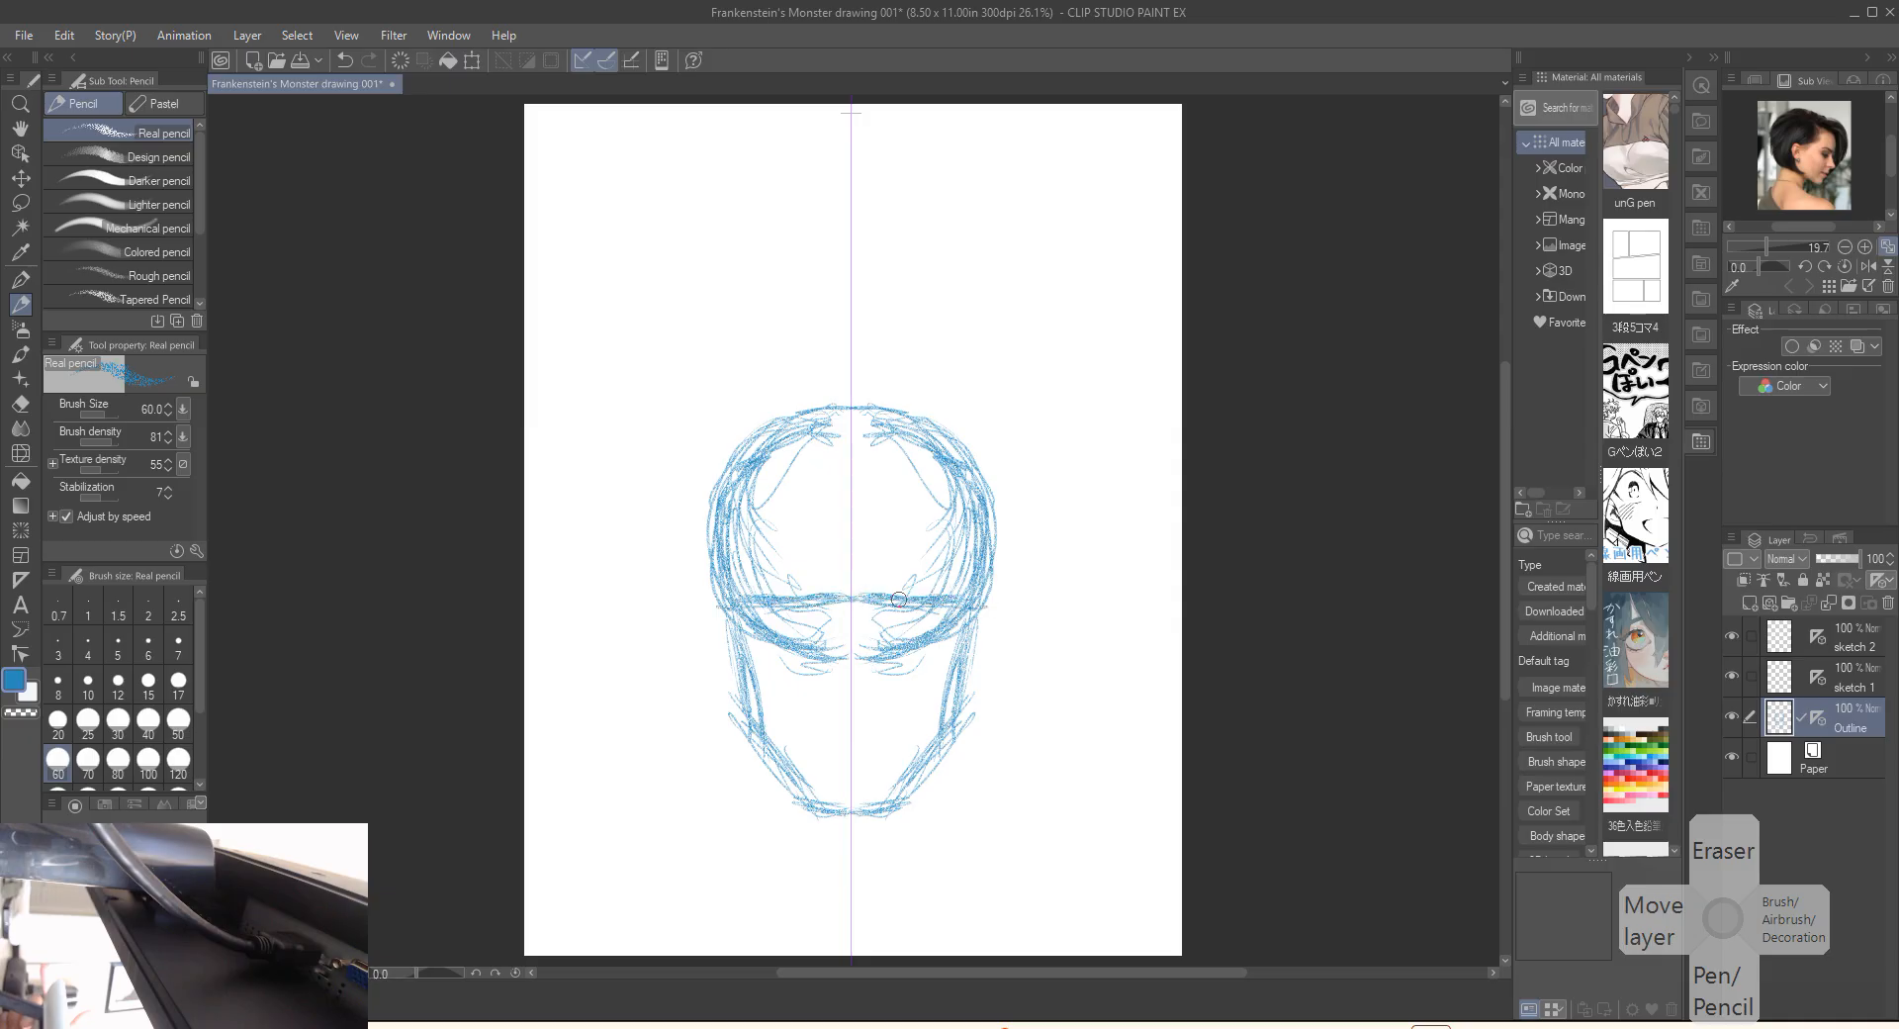
{"action": "mouse_move", "coordinate": [896, 587]}
{"action": "left_mouse_down"}
{"action": "mouse_move", "coordinate": [935, 584]}
{"action": "mouse_move", "coordinate": [878, 597]}
{"action": "mouse_move", "coordinate": [948, 596]}
{"action": "mouse_move", "coordinate": [903, 625]}
{"action": "mouse_move", "coordinate": [883, 610]}
{"action": "mouse_move", "coordinate": [945, 599]}
{"action": "left_mouse_up"}
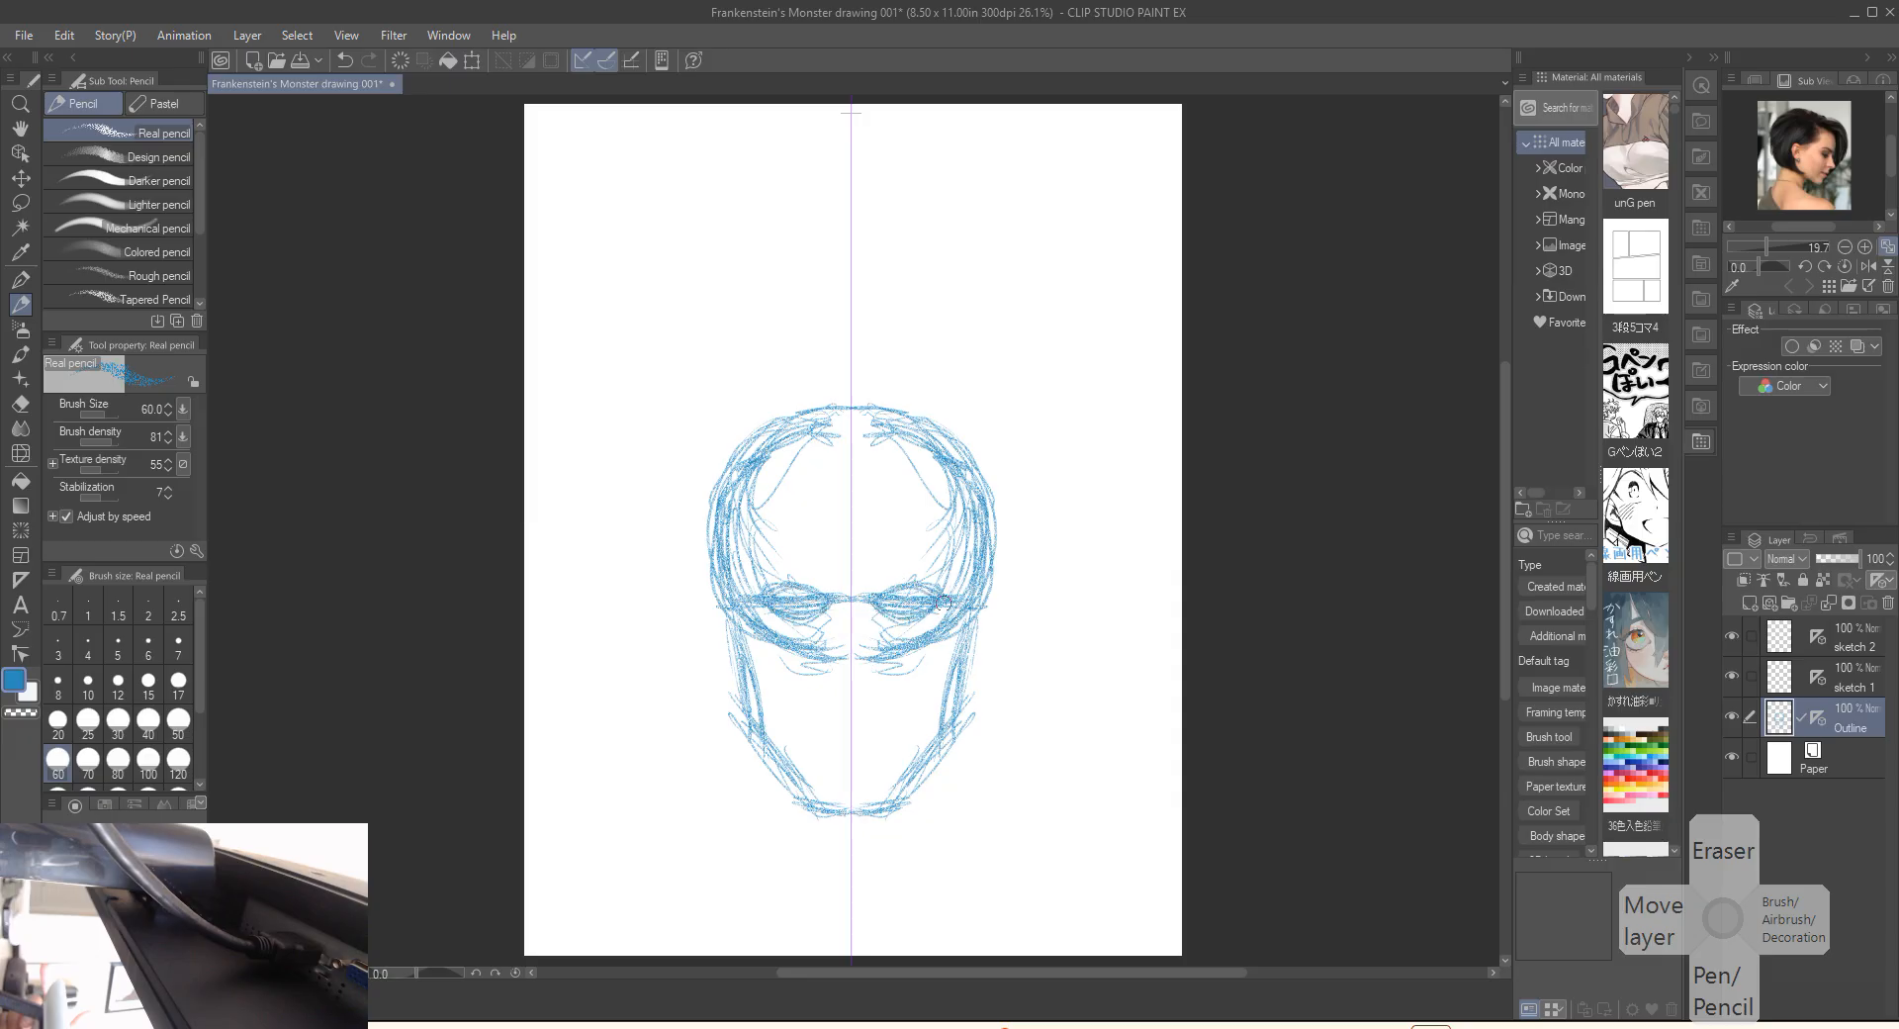
Rough in the nose and mouth below the eyes, with cheek contours and ears at the sides of the head.
{"action": "mouse_move", "coordinate": [855, 681]}
{"action": "left_mouse_down"}
{"action": "mouse_move", "coordinate": [869, 669]}
{"action": "mouse_move", "coordinate": [890, 727]}
{"action": "mouse_move", "coordinate": [905, 721]}
{"action": "mouse_move", "coordinate": [890, 747]}
{"action": "left_mouse_up"}
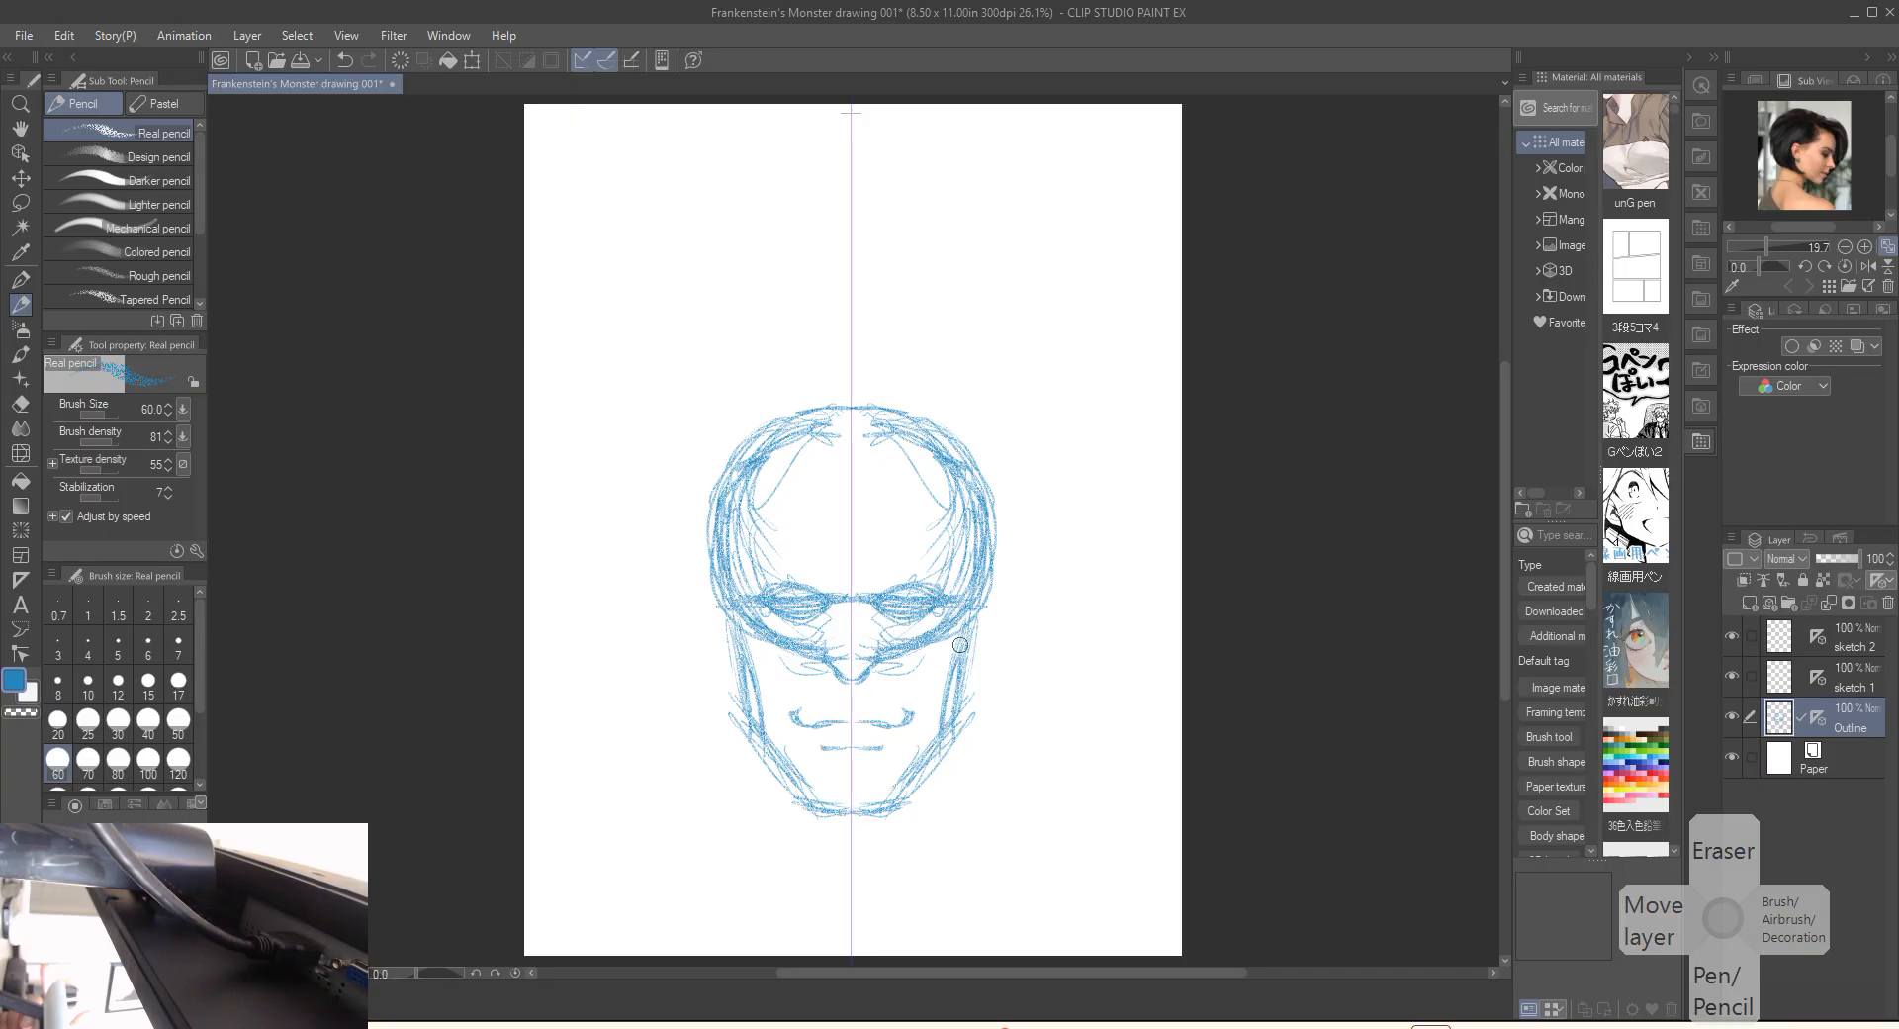
{"action": "mouse_move", "coordinate": [938, 668]}
{"action": "left_mouse_down"}
{"action": "mouse_move", "coordinate": [932, 715]}
{"action": "mouse_move", "coordinate": [944, 688]}
{"action": "mouse_move", "coordinate": [950, 709]}
{"action": "mouse_move", "coordinate": [899, 802]}
{"action": "mouse_move", "coordinate": [857, 821]}
{"action": "mouse_move", "coordinate": [950, 707]}
{"action": "mouse_move", "coordinate": [976, 625]}
{"action": "mouse_move", "coordinate": [947, 740]}
{"action": "left_mouse_up"}
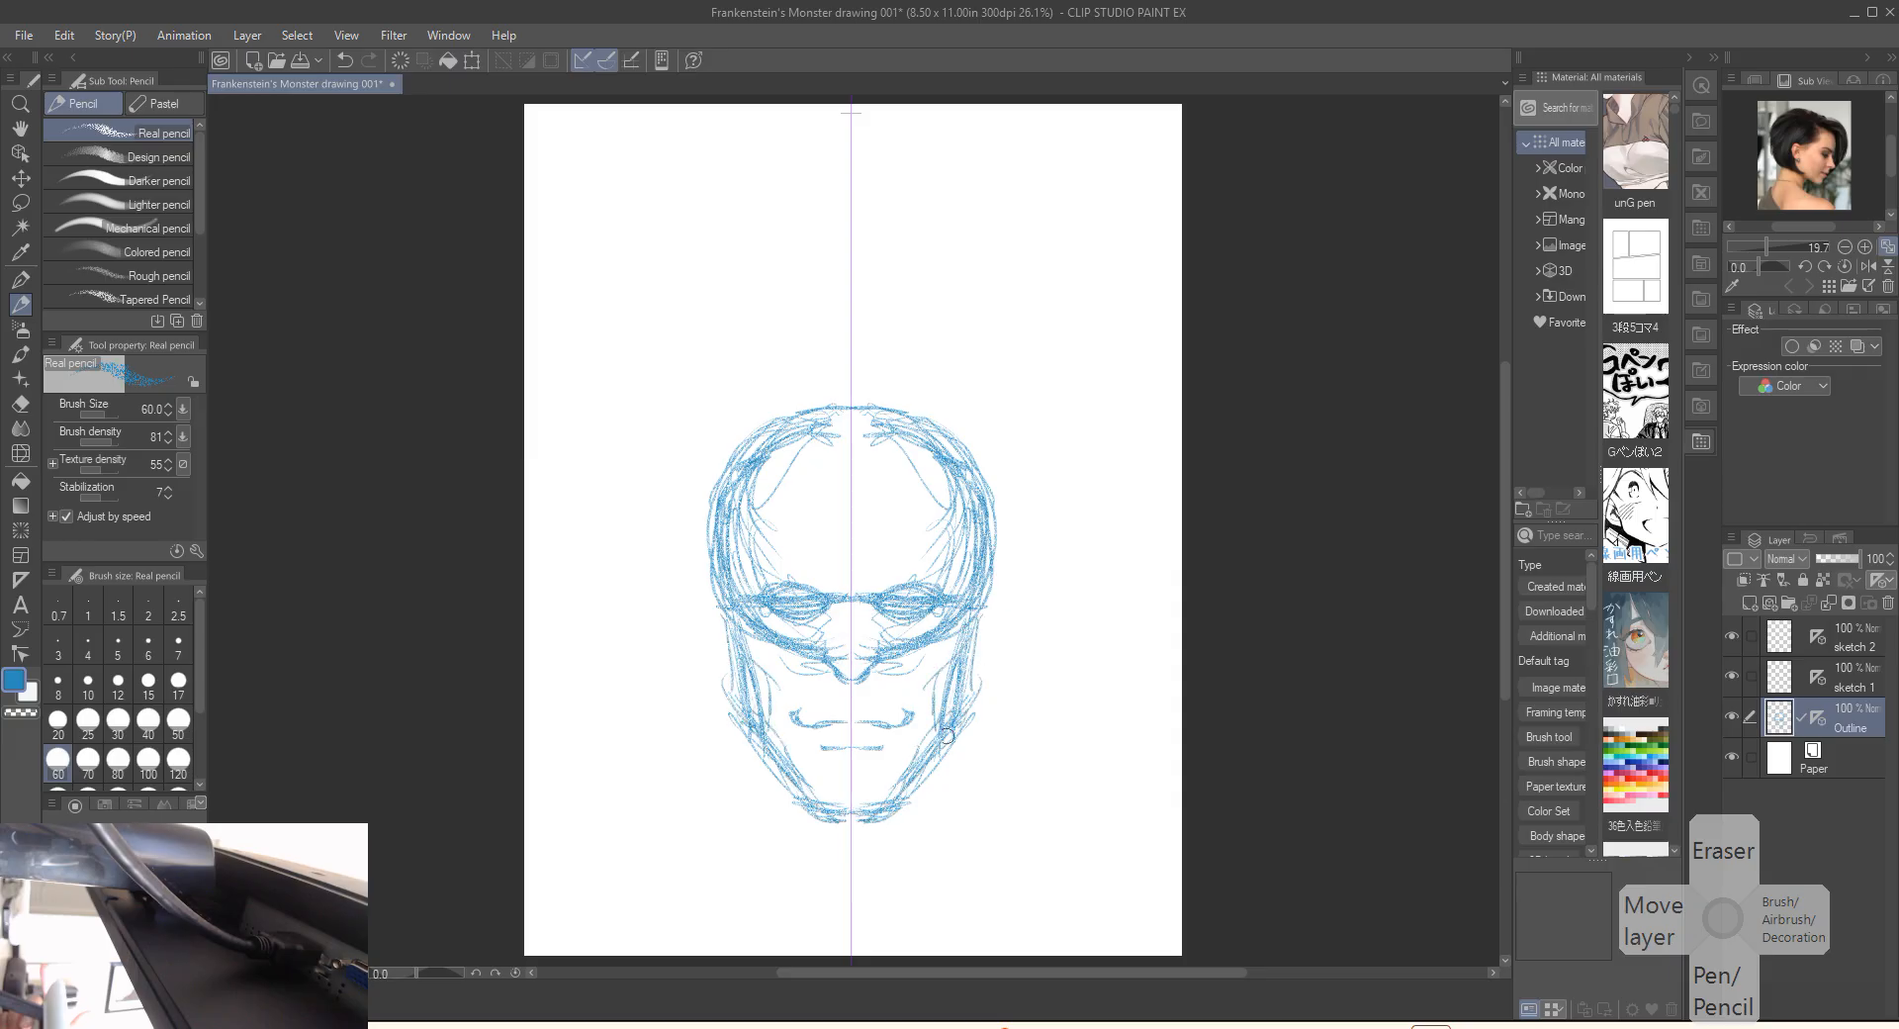
{"action": "mouse_move", "coordinate": [990, 544]}
{"action": "left_mouse_down"}
{"action": "mouse_move", "coordinate": [984, 570]}
{"action": "mouse_move", "coordinate": [1009, 564]}
{"action": "mouse_move", "coordinate": [1019, 588]}
{"action": "mouse_move", "coordinate": [1015, 680]}
{"action": "mouse_move", "coordinate": [982, 710]}
{"action": "mouse_move", "coordinate": [963, 694]}
{"action": "left_mouse_up"}
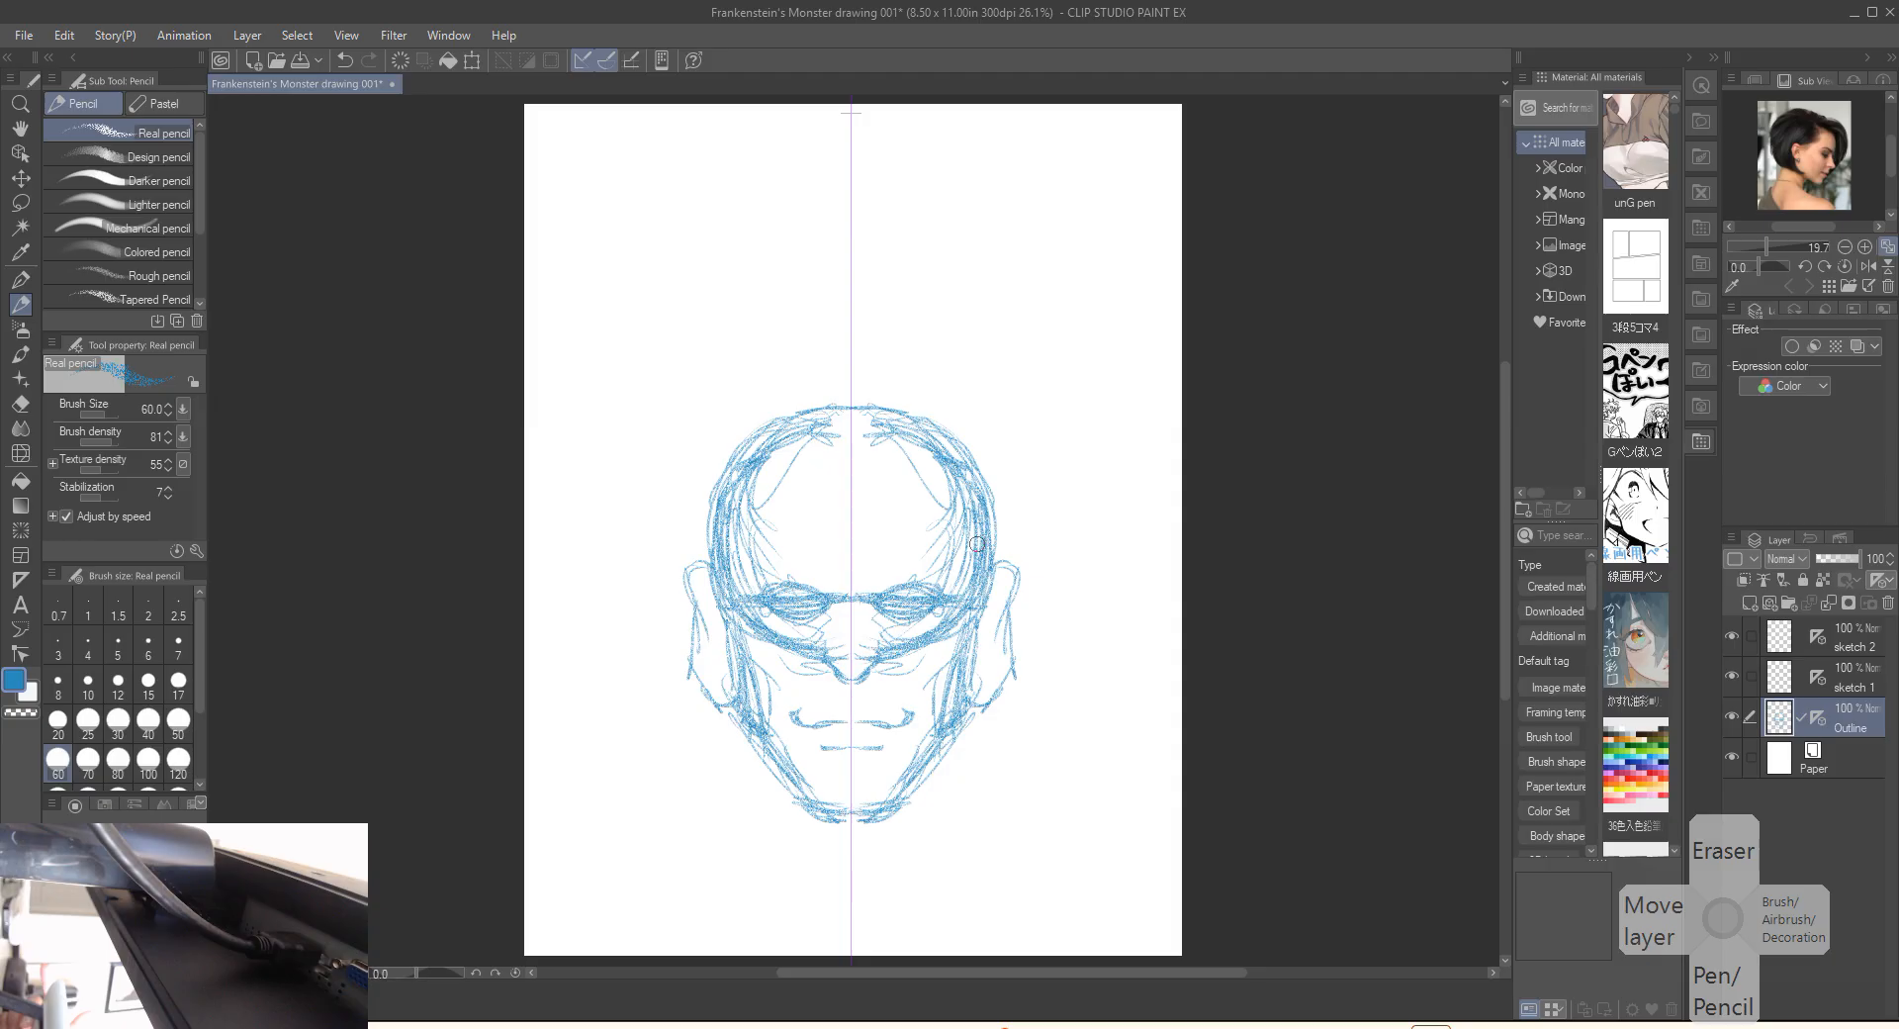
Sketch the eyebrows and a widow's-peak hairline, with long hair flowing past the ears to below the chin.
{"action": "mouse_move", "coordinate": [895, 576]}
{"action": "left_mouse_down"}
{"action": "mouse_move", "coordinate": [953, 578]}
{"action": "mouse_move", "coordinate": [881, 573]}
{"action": "mouse_move", "coordinate": [949, 576]}
{"action": "mouse_move", "coordinate": [968, 543]}
{"action": "mouse_move", "coordinate": [977, 605]}
{"action": "mouse_move", "coordinate": [992, 501]}
{"action": "mouse_move", "coordinate": [925, 430]}
{"action": "left_mouse_up"}
{"action": "mouse_move", "coordinate": [860, 482]}
{"action": "left_mouse_down"}
{"action": "mouse_move", "coordinate": [982, 440]}
{"action": "mouse_move", "coordinate": [872, 469]}
{"action": "mouse_move", "coordinate": [969, 429]}
{"action": "mouse_move", "coordinate": [861, 480]}
{"action": "mouse_move", "coordinate": [980, 428]}
{"action": "mouse_move", "coordinate": [865, 463]}
{"action": "mouse_move", "coordinate": [864, 445]}
{"action": "mouse_move", "coordinate": [956, 423]}
{"action": "mouse_move", "coordinate": [918, 440]}
{"action": "mouse_move", "coordinate": [954, 480]}
{"action": "left_mouse_up"}
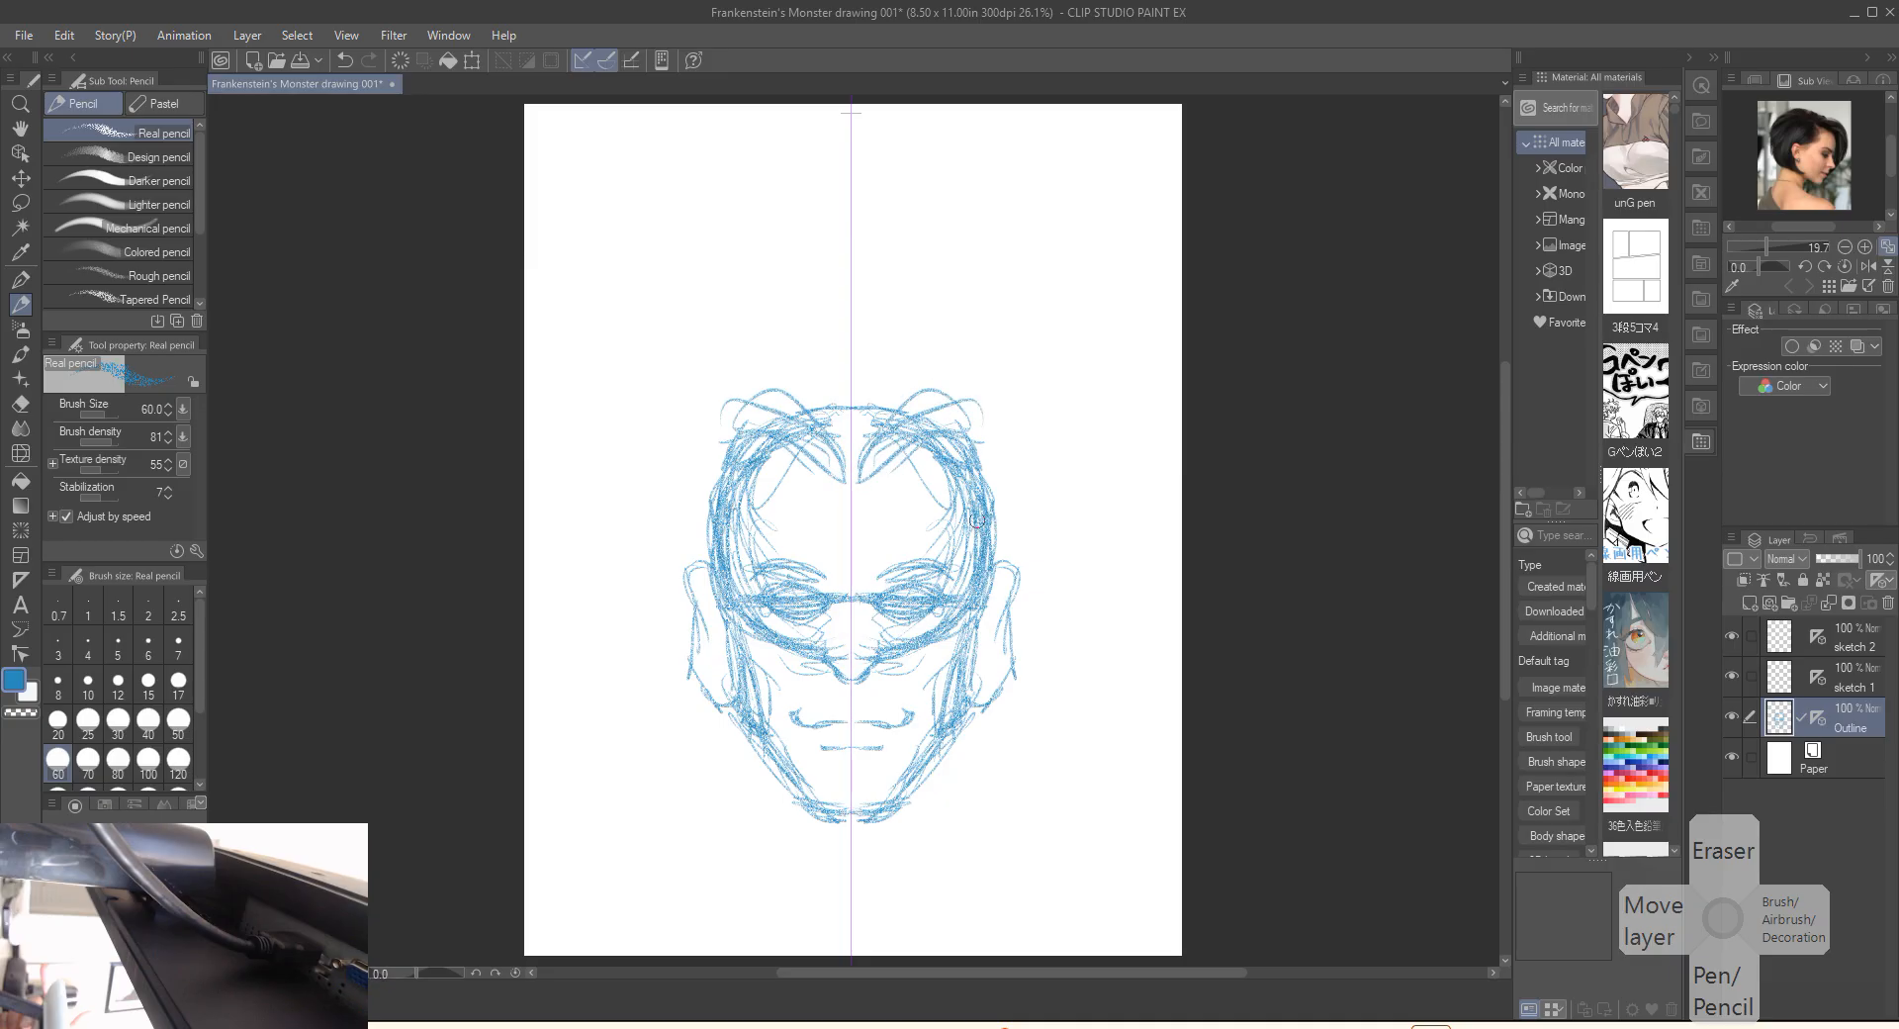
{"action": "left_click_drag", "start_coordinate": [1001, 555], "coordinate": [995, 462]}
{"action": "left_click_drag", "start_coordinate": [955, 400], "coordinate": [1024, 514]}
{"action": "left_click_drag", "start_coordinate": [984, 438], "coordinate": [1021, 700]}
{"action": "mouse_move", "coordinate": [1008, 618]}
{"action": "left_mouse_down"}
{"action": "mouse_move", "coordinate": [1049, 708]}
{"action": "mouse_move", "coordinate": [1039, 782]}
{"action": "left_mouse_up"}
{"action": "left_click_drag", "start_coordinate": [1024, 688], "coordinate": [989, 821]}
{"action": "left_click_drag", "start_coordinate": [1019, 737], "coordinate": [965, 831]}
{"action": "mouse_move", "coordinate": [985, 707]}
{"action": "left_mouse_down"}
{"action": "mouse_move", "coordinate": [943, 820]}
{"action": "mouse_move", "coordinate": [1005, 752]}
{"action": "mouse_move", "coordinate": [985, 821]}
{"action": "left_mouse_up"}
{"action": "mouse_move", "coordinate": [1027, 563]}
{"action": "left_mouse_down"}
{"action": "mouse_move", "coordinate": [1039, 667]}
{"action": "mouse_move", "coordinate": [992, 799]}
{"action": "mouse_move", "coordinate": [1040, 735]}
{"action": "mouse_move", "coordinate": [930, 826]}
{"action": "left_mouse_up"}
{"action": "left_click_drag", "start_coordinate": [997, 763], "coordinate": [905, 839]}
{"action": "left_click_drag", "start_coordinate": [984, 709], "coordinate": [963, 813]}
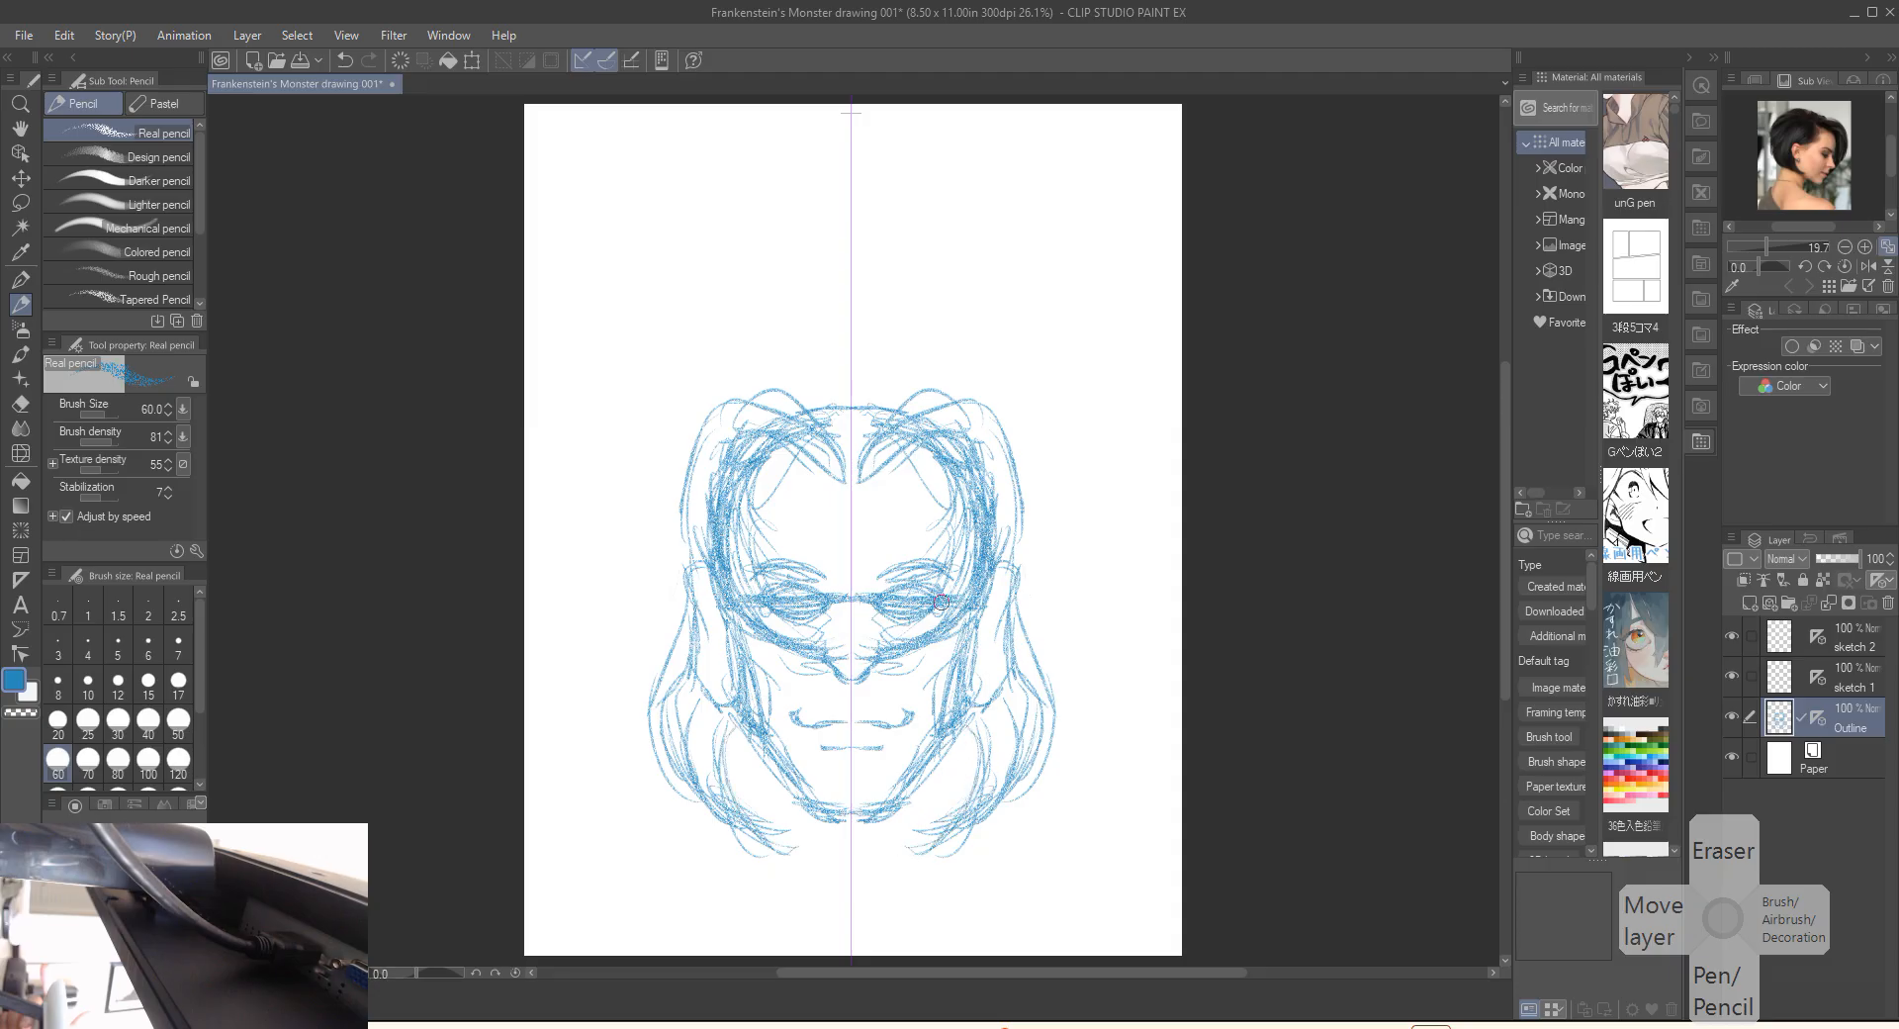
Refine the ear contours and brows, and add nose bridge lines and light forehead strokes.
{"action": "mouse_move", "coordinate": [971, 682]}
{"action": "left_mouse_down"}
{"action": "mouse_move", "coordinate": [1014, 668]}
{"action": "mouse_move", "coordinate": [979, 696]}
{"action": "left_mouse_up"}
{"action": "left_click_drag", "start_coordinate": [1004, 618], "coordinate": [995, 656]}
{"action": "left_click_drag", "start_coordinate": [872, 582], "coordinate": [909, 565]}
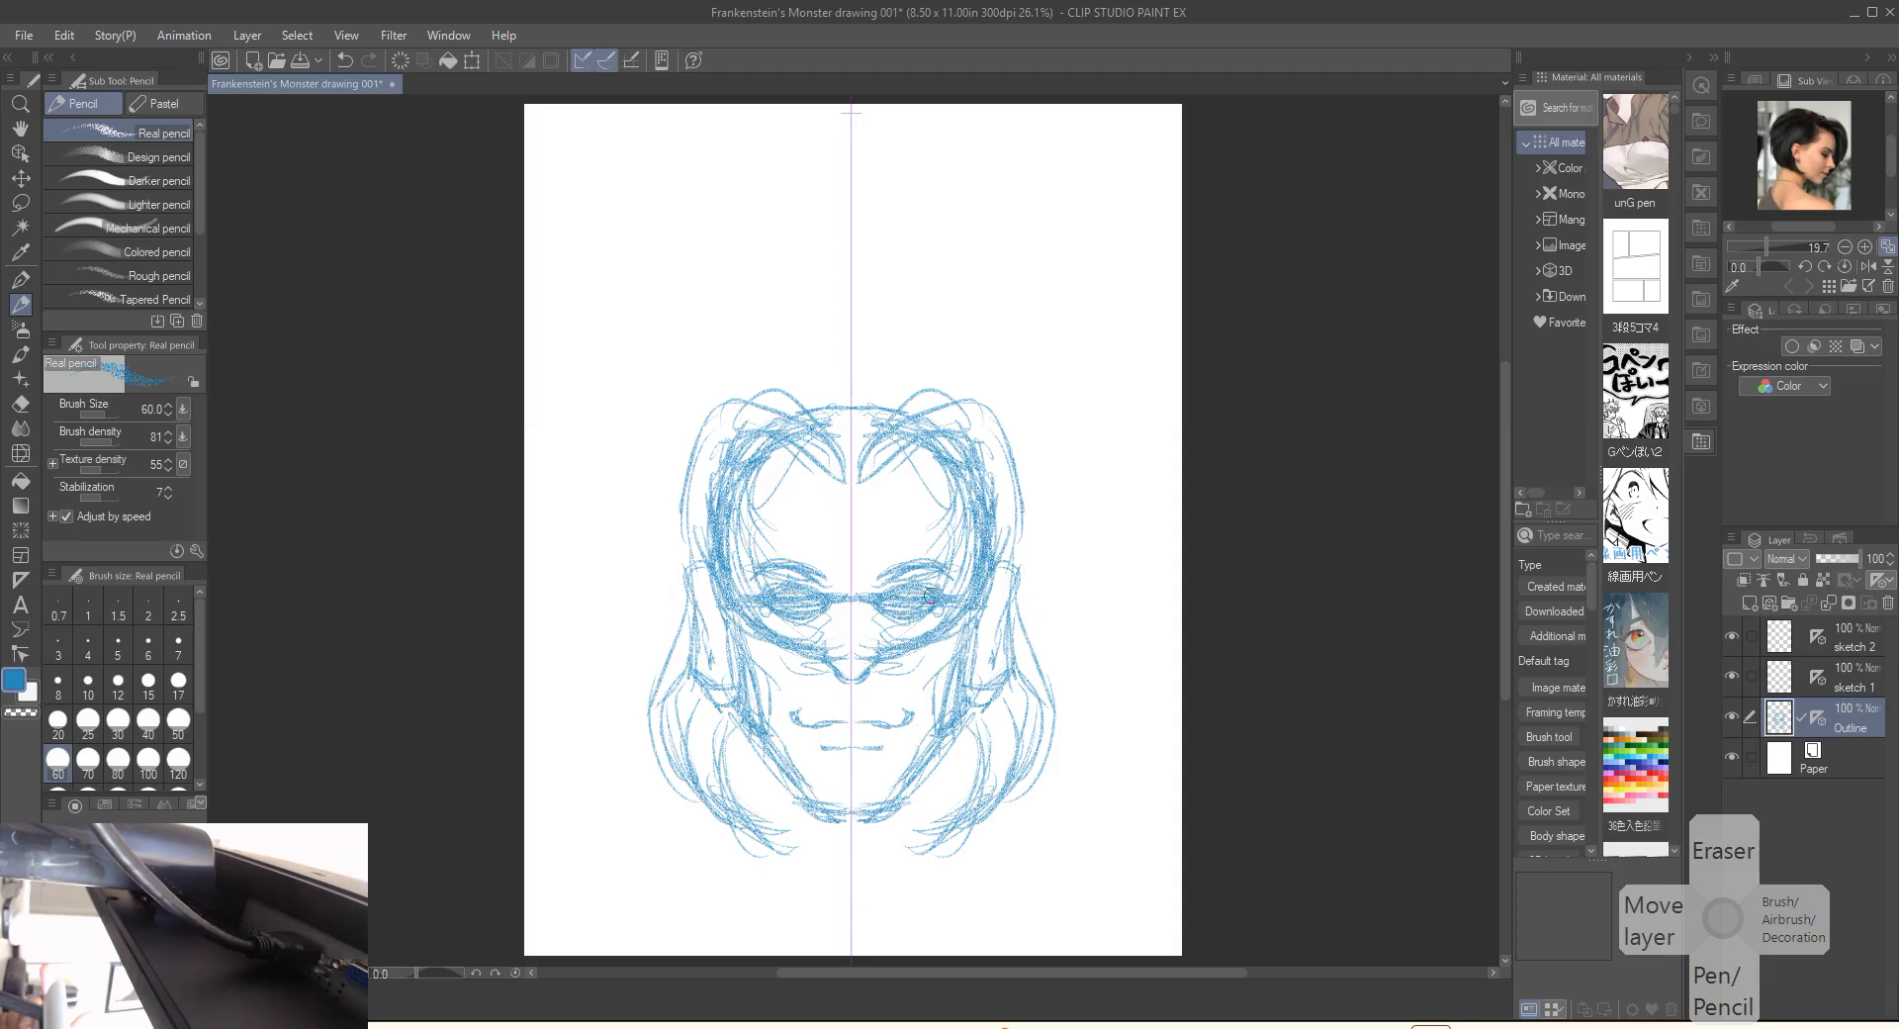
{"action": "left_click_drag", "start_coordinate": [859, 677], "coordinate": [865, 675]}
{"action": "mouse_move", "coordinate": [863, 604]}
{"action": "left_mouse_down"}
{"action": "mouse_move", "coordinate": [863, 653]}
{"action": "mouse_move", "coordinate": [857, 566]}
{"action": "mouse_move", "coordinate": [898, 550]}
{"action": "mouse_move", "coordinate": [960, 570]}
{"action": "mouse_move", "coordinate": [962, 501]}
{"action": "mouse_move", "coordinate": [926, 461]}
{"action": "left_mouse_up"}
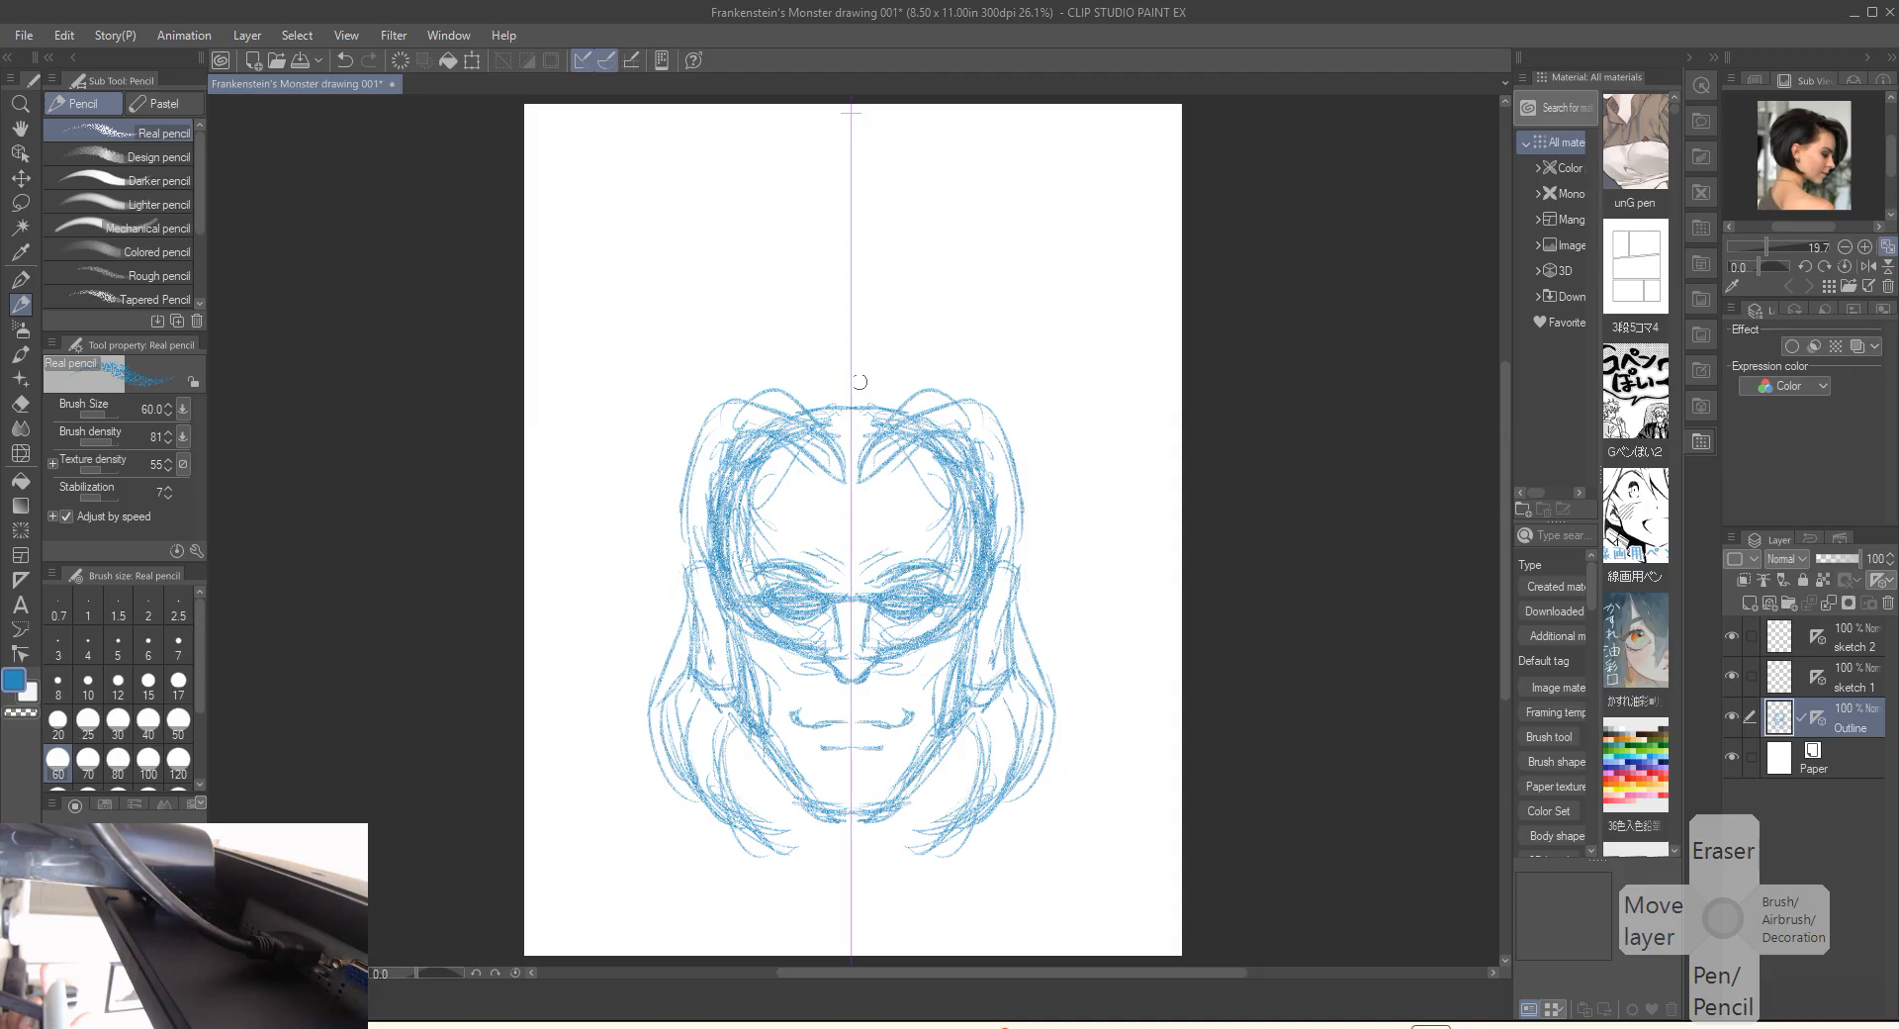
Add the rounded crown of hair, fill in the widow's peak, and thicken the long side locks with more strokes.
{"action": "mouse_move", "coordinate": [858, 373]}
{"action": "left_mouse_down"}
{"action": "mouse_move", "coordinate": [906, 376]}
{"action": "mouse_move", "coordinate": [987, 431]}
{"action": "left_mouse_up"}
{"action": "mouse_move", "coordinate": [850, 483]}
{"action": "left_mouse_down"}
{"action": "mouse_move", "coordinate": [874, 403]}
{"action": "mouse_move", "coordinate": [865, 479]}
{"action": "mouse_move", "coordinate": [919, 429]}
{"action": "left_mouse_up"}
{"action": "left_click_drag", "start_coordinate": [871, 479], "coordinate": [915, 442]}
{"action": "mouse_move", "coordinate": [890, 416]}
{"action": "left_mouse_down"}
{"action": "mouse_move", "coordinate": [940, 394]}
{"action": "mouse_move", "coordinate": [994, 444]}
{"action": "mouse_move", "coordinate": [1007, 549]}
{"action": "mouse_move", "coordinate": [1009, 516]}
{"action": "mouse_move", "coordinate": [961, 599]}
{"action": "left_mouse_up"}
{"action": "mouse_move", "coordinate": [982, 515]}
{"action": "left_mouse_down"}
{"action": "mouse_move", "coordinate": [966, 600]}
{"action": "mouse_move", "coordinate": [1057, 589]}
{"action": "mouse_move", "coordinate": [981, 827]}
{"action": "left_mouse_up"}
{"action": "left_click_drag", "start_coordinate": [1021, 758], "coordinate": [954, 839]}
{"action": "left_click_drag", "start_coordinate": [965, 735], "coordinate": [930, 868]}
{"action": "mouse_move", "coordinate": [950, 777]}
{"action": "left_mouse_down"}
{"action": "mouse_move", "coordinate": [938, 842]}
{"action": "mouse_move", "coordinate": [891, 846]}
{"action": "mouse_move", "coordinate": [903, 866]}
{"action": "left_mouse_up"}
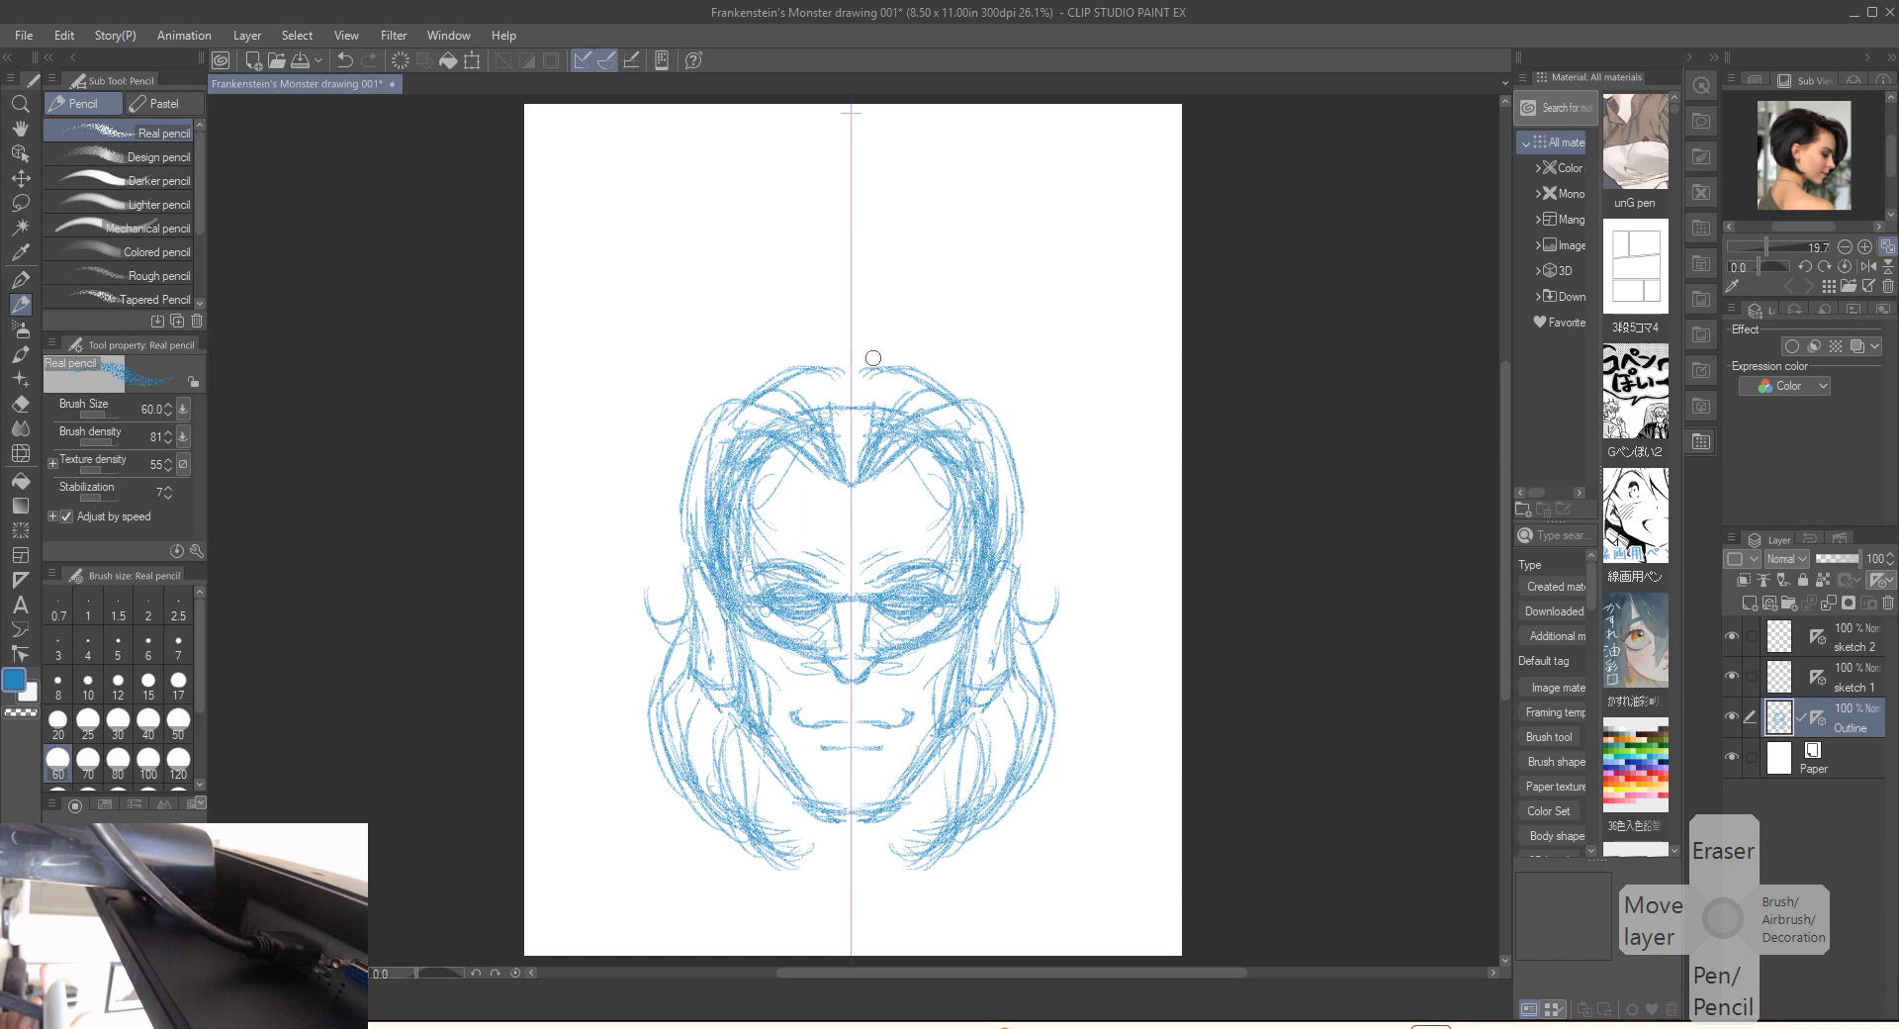
{"action": "left_click_drag", "start_coordinate": [859, 362], "coordinate": [948, 388]}
Lower the Outline layer's opacity to 40% and make sketch 1 the active layer.
{"action": "left_click", "coordinate": [1816, 674]}
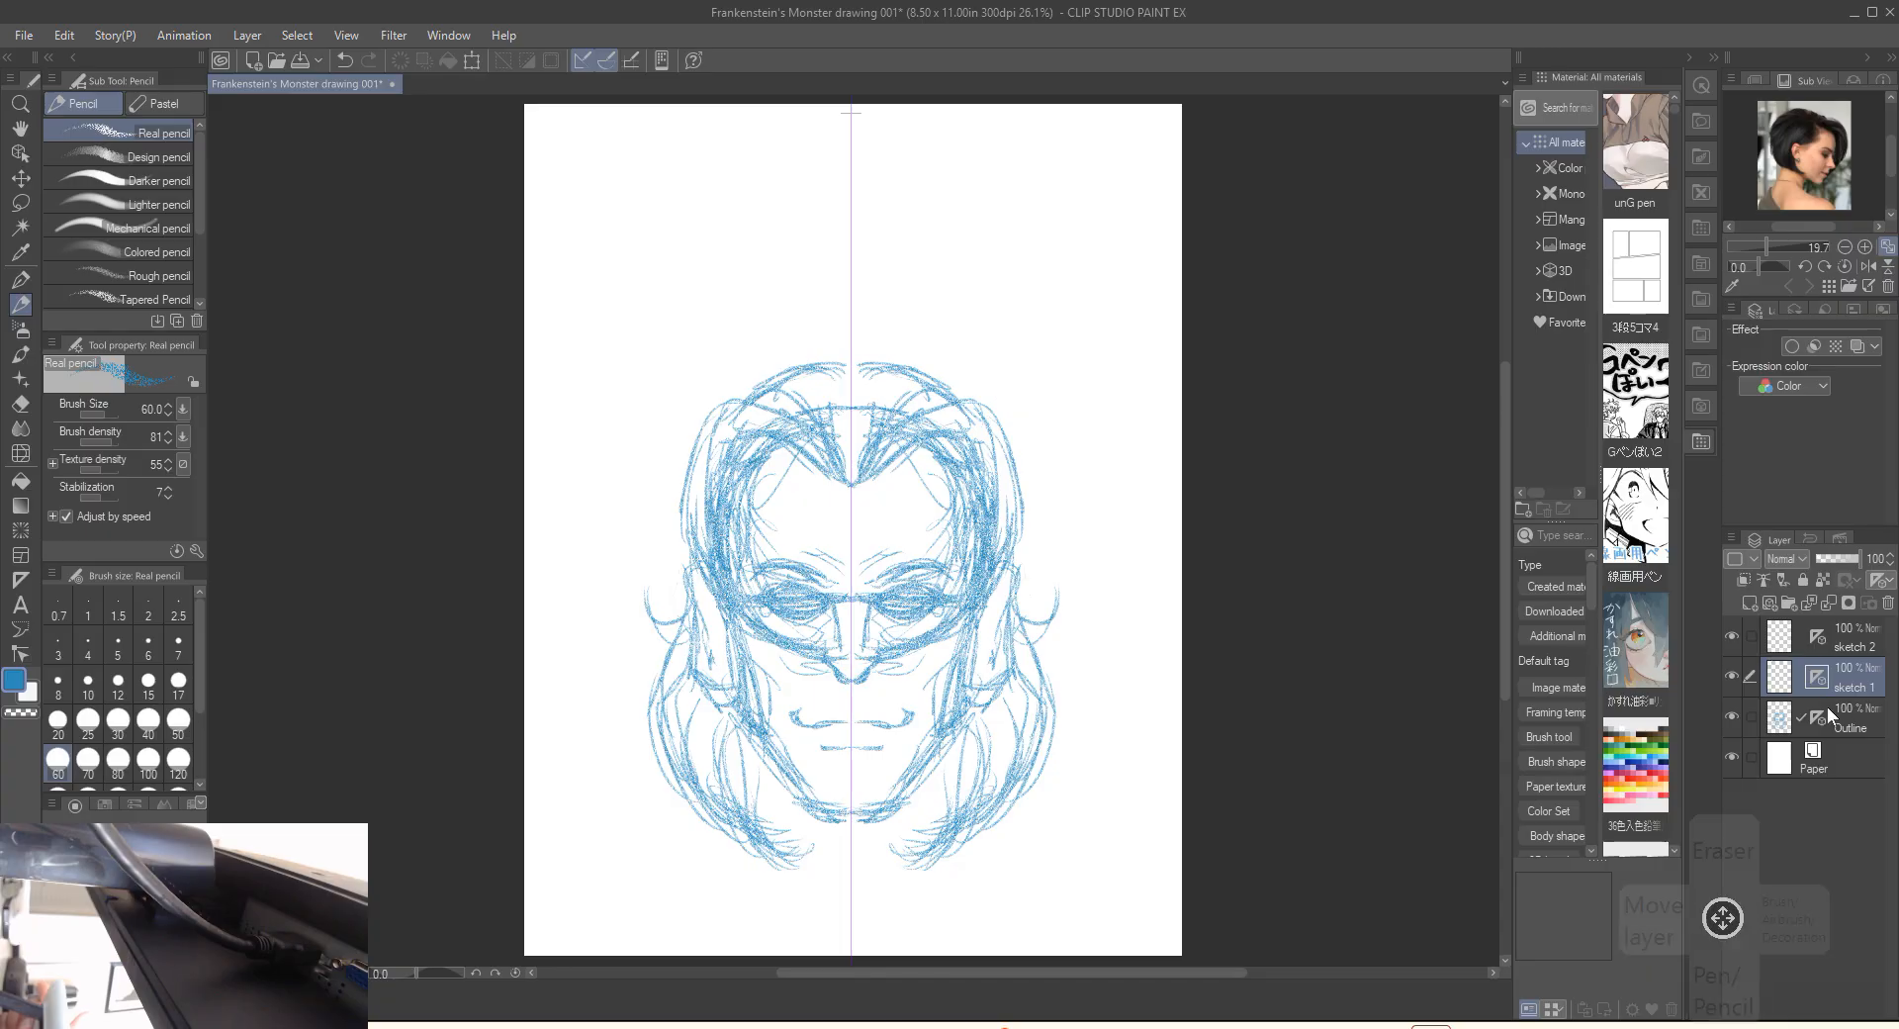
{"action": "left_click", "coordinate": [1826, 709]}
{"action": "left_click", "coordinate": [1832, 558]}
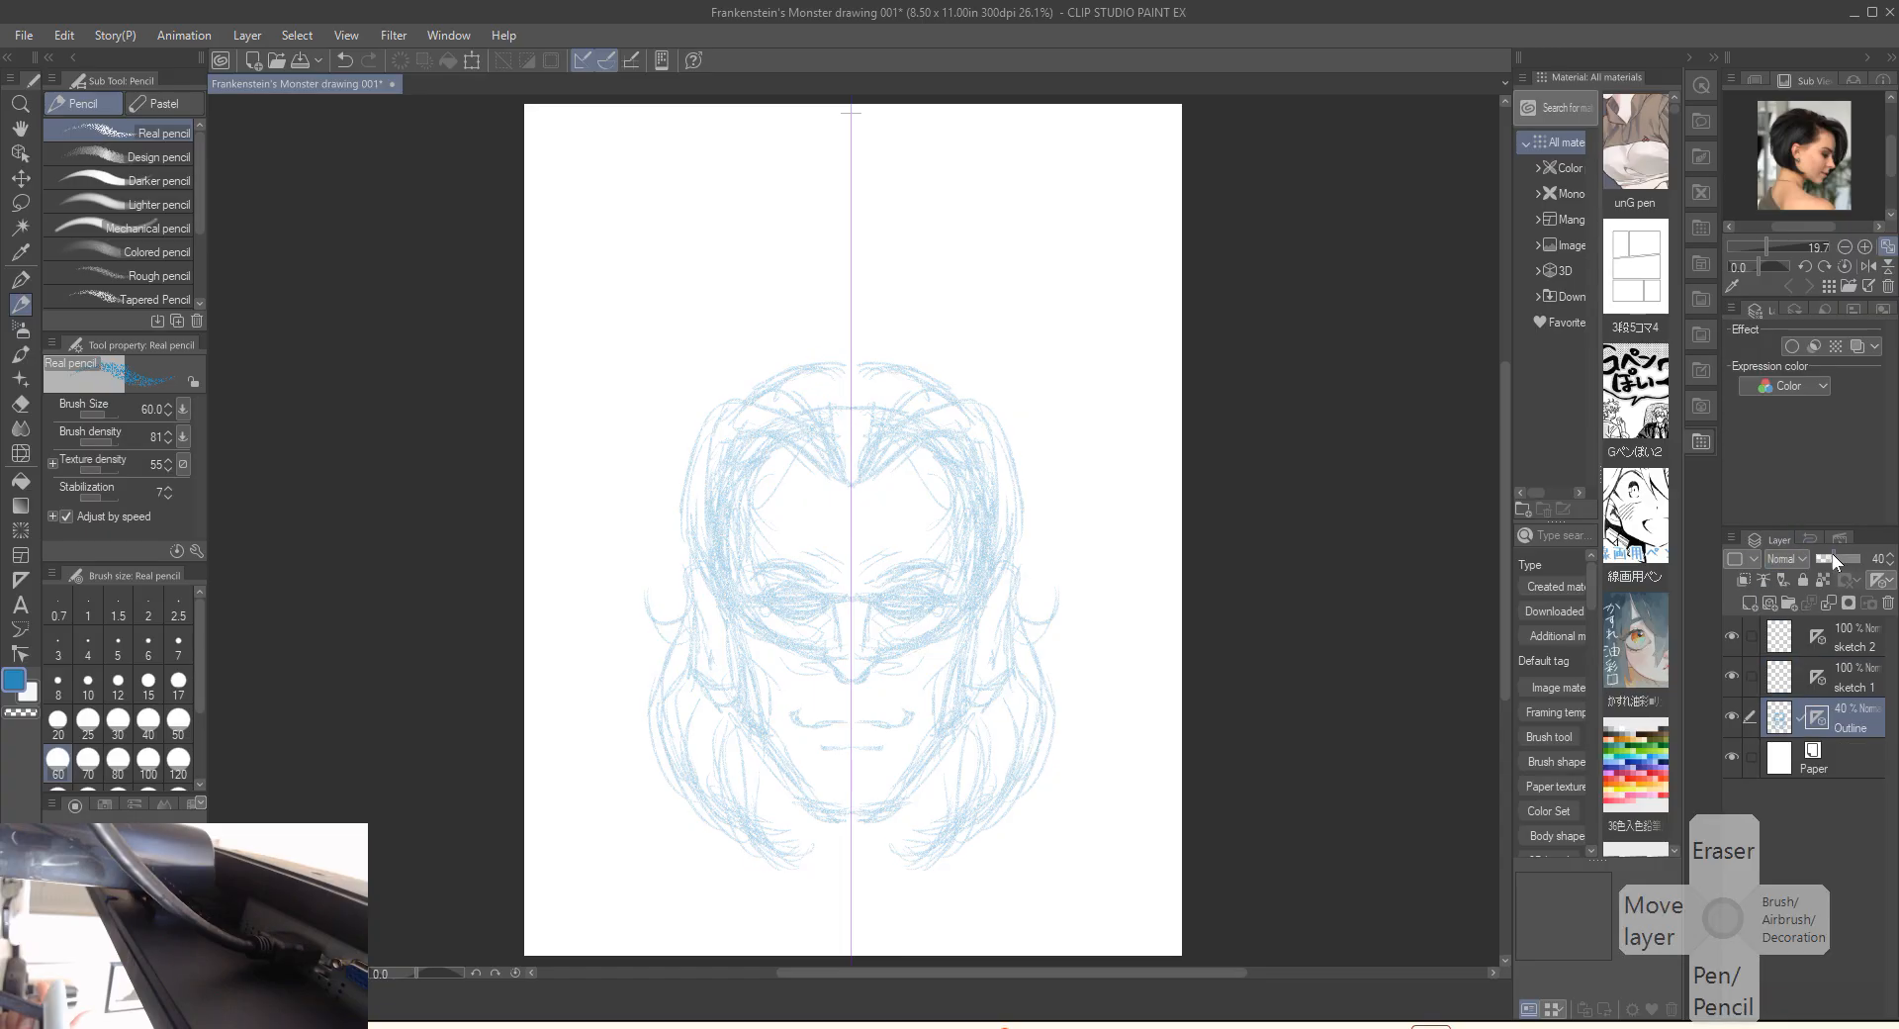
{"action": "left_click", "coordinate": [1813, 673]}
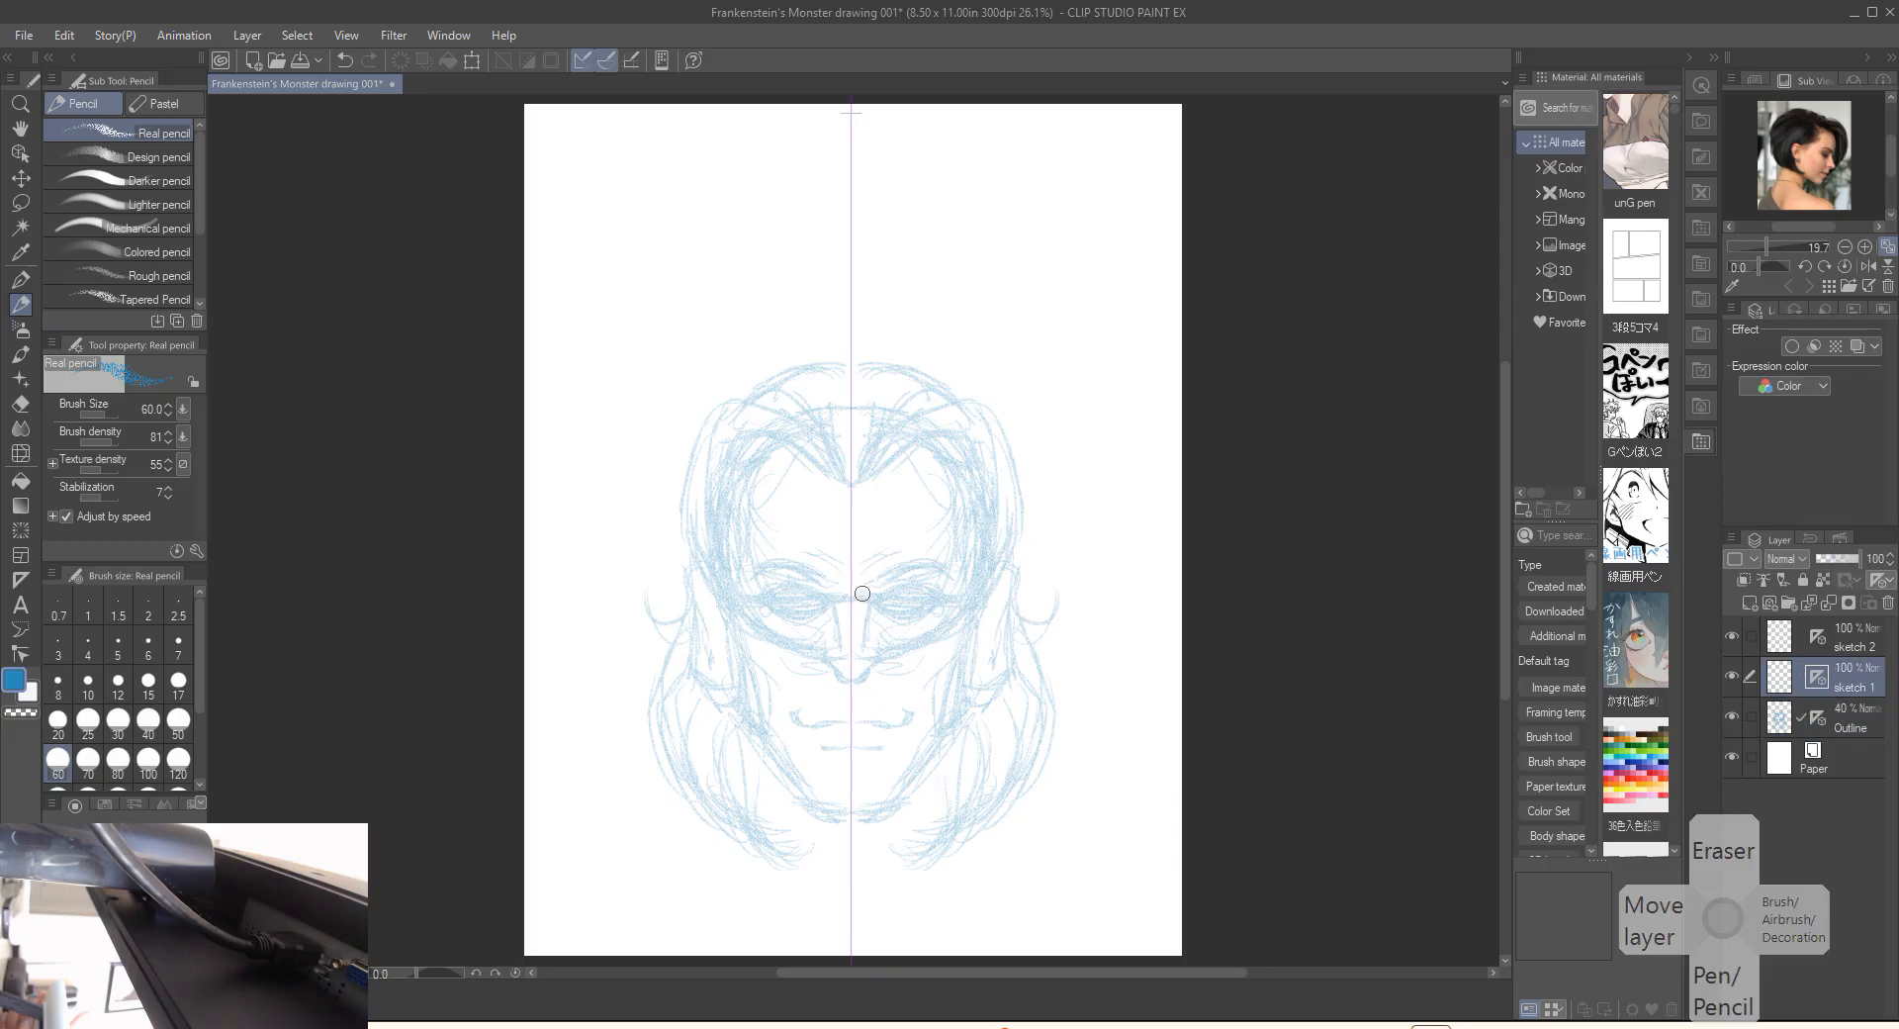
Redraw the brows, eyes, nose, upper lip, cheekbones, jaw and ears more cleanly over the faded outline on sketch 1.
{"action": "mouse_move", "coordinate": [858, 591]}
{"action": "left_mouse_down"}
{"action": "mouse_move", "coordinate": [931, 578]}
{"action": "mouse_move", "coordinate": [897, 590]}
{"action": "mouse_move", "coordinate": [942, 600]}
{"action": "mouse_move", "coordinate": [905, 621]}
{"action": "mouse_move", "coordinate": [871, 580]}
{"action": "mouse_move", "coordinate": [956, 554]}
{"action": "left_mouse_up"}
{"action": "mouse_move", "coordinate": [857, 676]}
{"action": "left_mouse_down"}
{"action": "mouse_move", "coordinate": [870, 643]}
{"action": "mouse_move", "coordinate": [915, 720]}
{"action": "mouse_move", "coordinate": [889, 740]}
{"action": "left_mouse_up"}
{"action": "mouse_move", "coordinate": [968, 633]}
{"action": "left_mouse_down"}
{"action": "mouse_move", "coordinate": [935, 746]}
{"action": "mouse_move", "coordinate": [900, 801]}
{"action": "mouse_move", "coordinate": [857, 813]}
{"action": "left_mouse_up"}
{"action": "left_click_drag", "start_coordinate": [971, 612], "coordinate": [931, 706]}
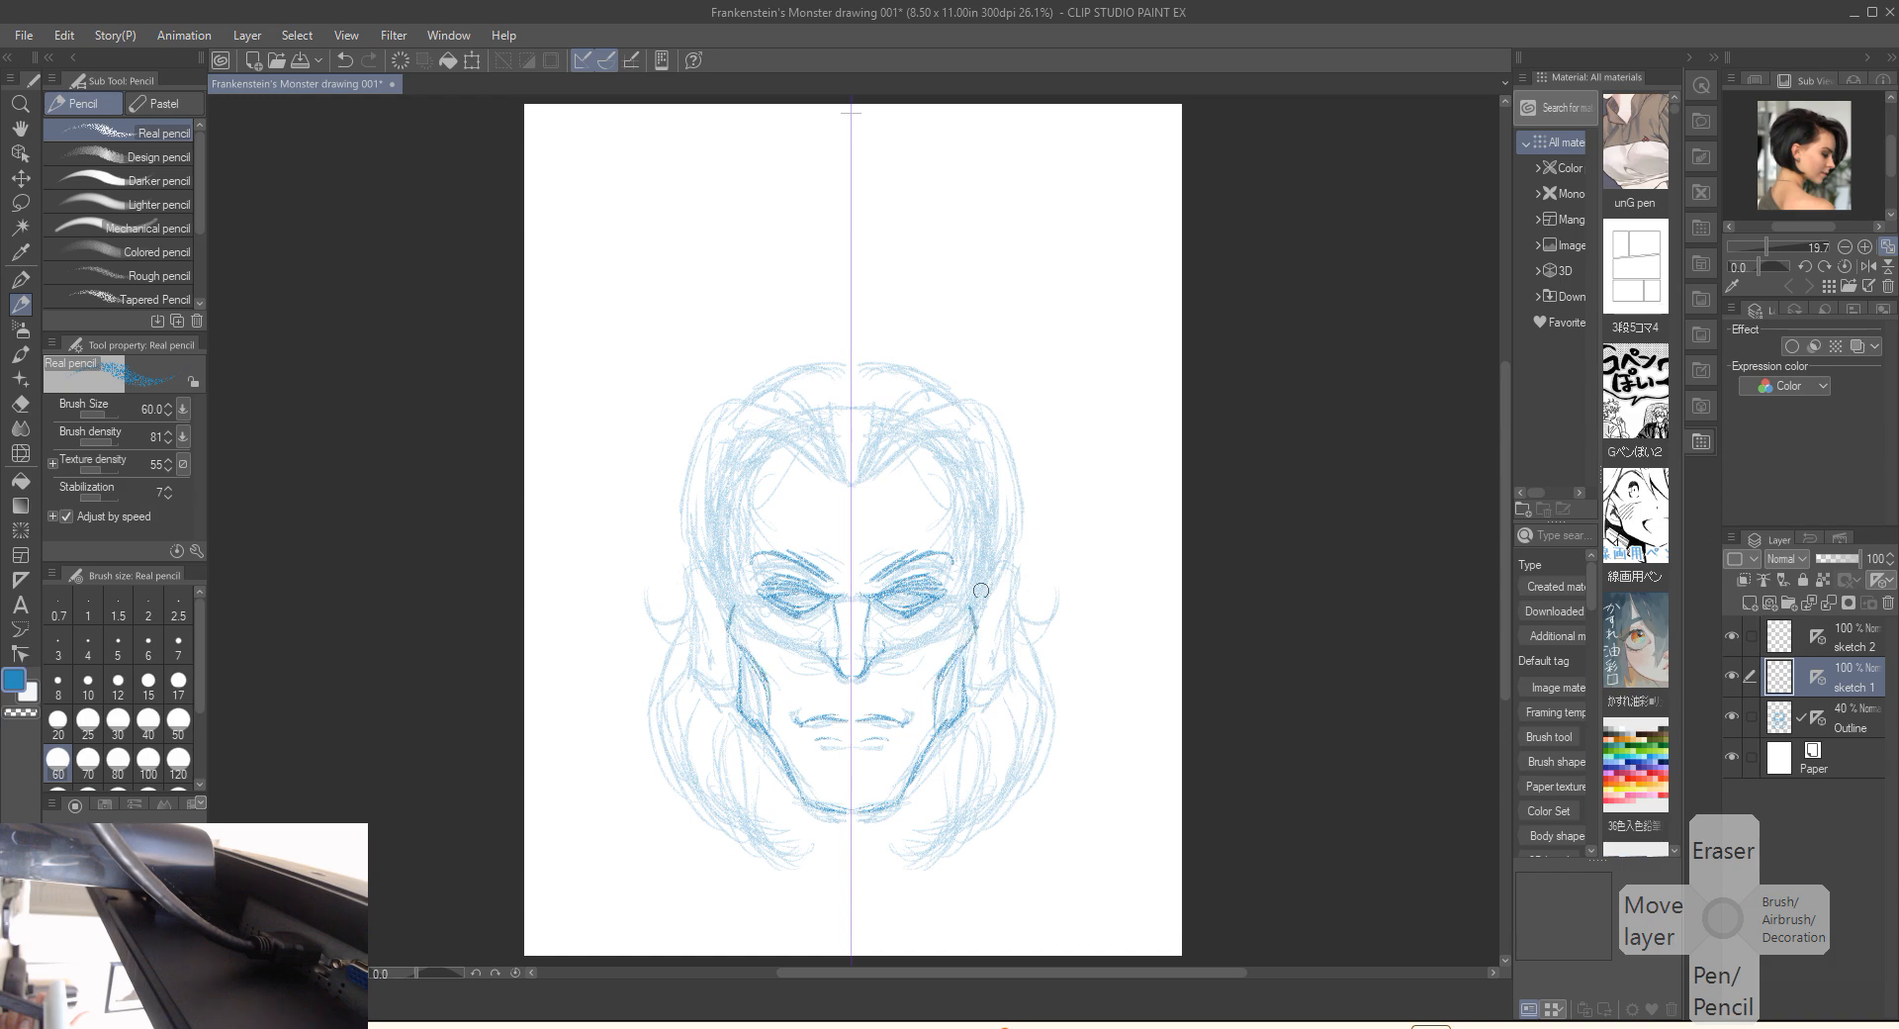
{"action": "mouse_move", "coordinate": [1002, 556]}
{"action": "left_mouse_down"}
{"action": "mouse_move", "coordinate": [1017, 583]}
{"action": "mouse_move", "coordinate": [988, 645]}
{"action": "mouse_move", "coordinate": [1009, 649]}
{"action": "mouse_move", "coordinate": [975, 697]}
{"action": "left_mouse_up"}
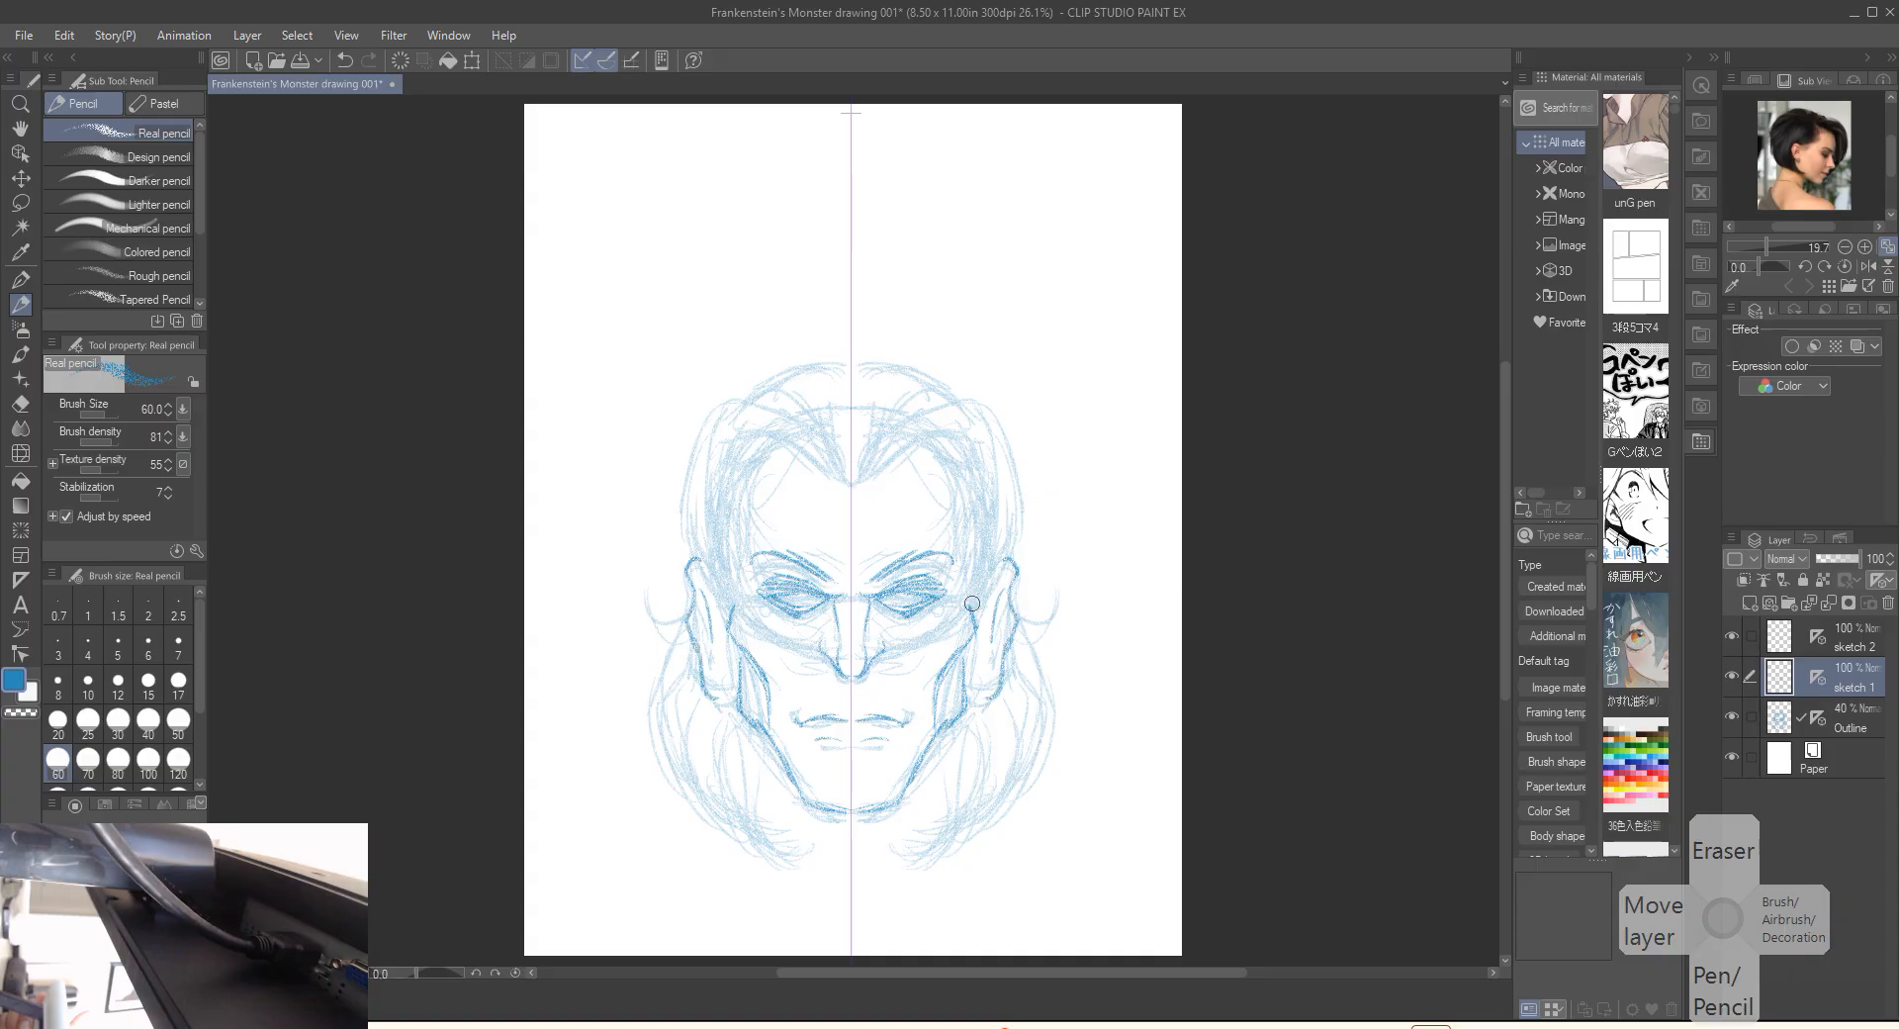
Redraw the hairline from temples to widow's peak and the long side hair down past the jaw on sketch 1.
{"action": "mouse_move", "coordinate": [964, 566]}
{"action": "left_mouse_down"}
{"action": "mouse_move", "coordinate": [947, 465]}
{"action": "mouse_move", "coordinate": [904, 432]}
{"action": "left_mouse_up"}
{"action": "mouse_move", "coordinate": [959, 517]}
{"action": "left_mouse_down"}
{"action": "mouse_move", "coordinate": [894, 528]}
{"action": "mouse_move", "coordinate": [887, 461]}
{"action": "mouse_move", "coordinate": [973, 435]}
{"action": "mouse_move", "coordinate": [971, 487]}
{"action": "left_mouse_up"}
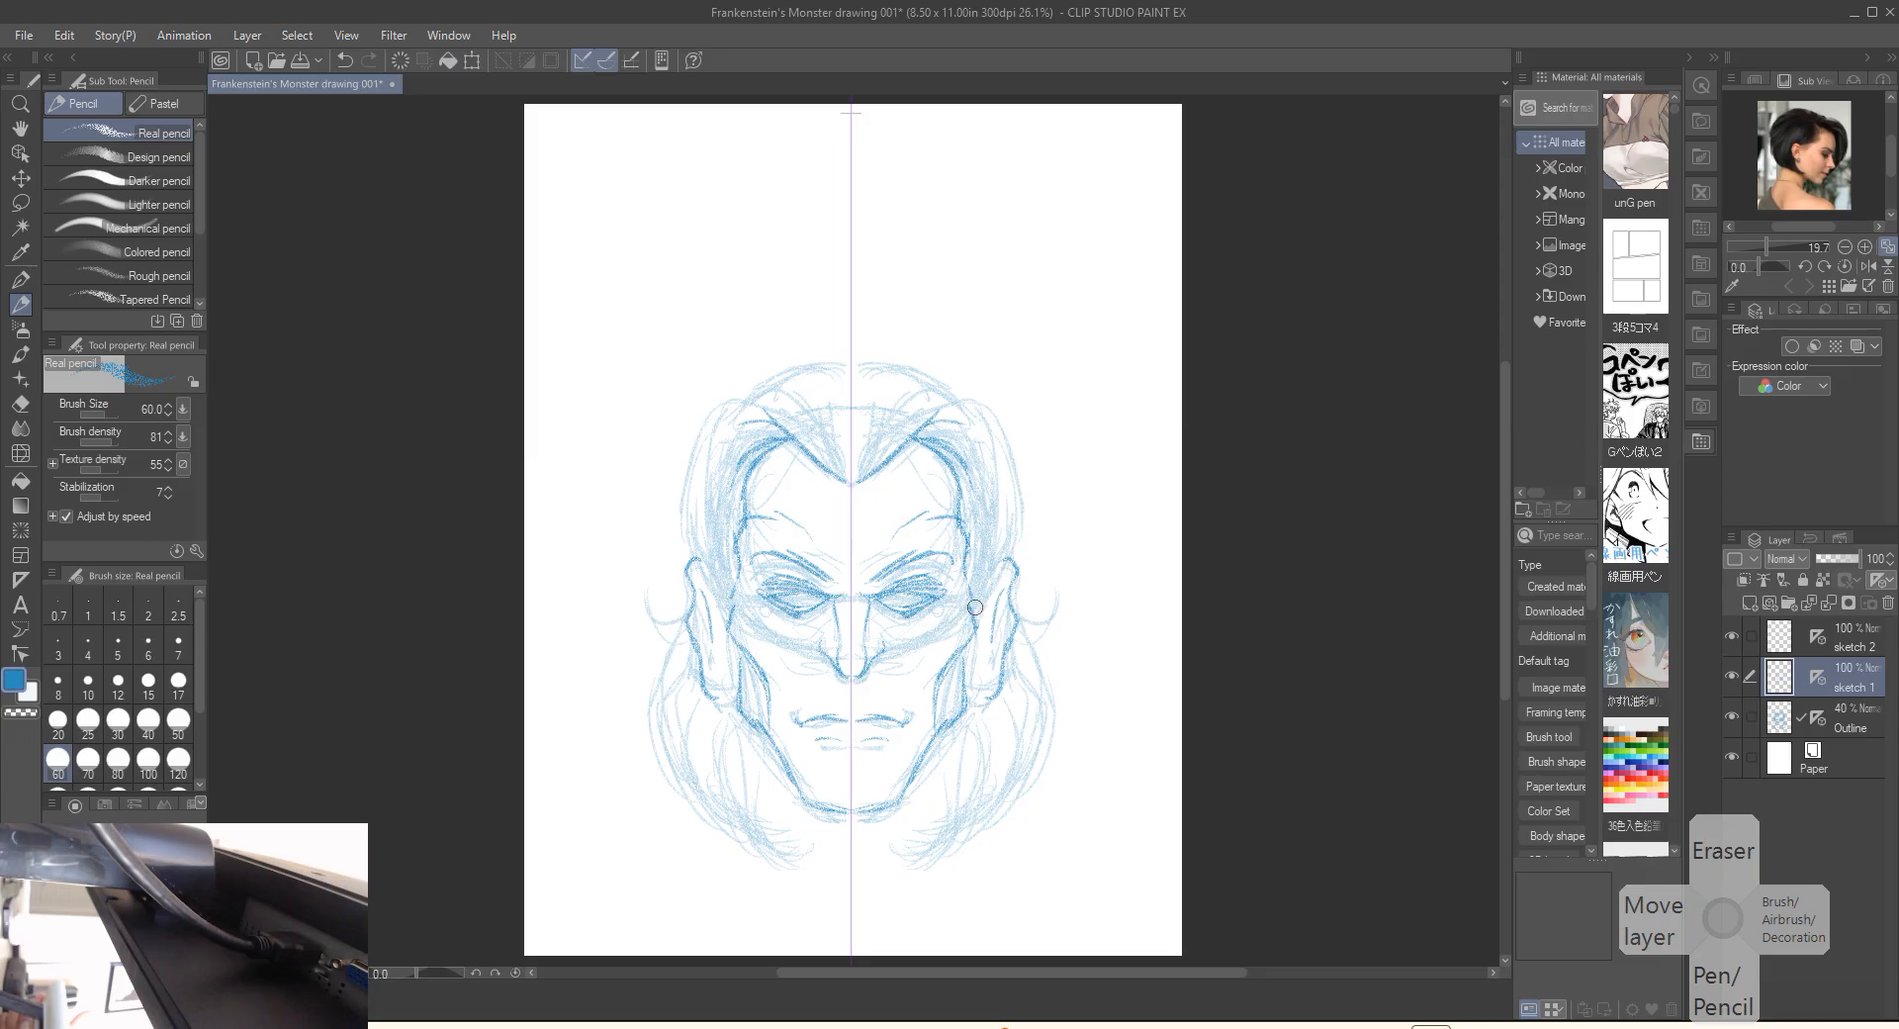
{"action": "mouse_move", "coordinate": [976, 608]}
{"action": "left_mouse_down"}
{"action": "mouse_move", "coordinate": [1007, 535]}
{"action": "mouse_move", "coordinate": [971, 544]}
{"action": "mouse_move", "coordinate": [1000, 509]}
{"action": "left_mouse_up"}
{"action": "left_click_drag", "start_coordinate": [938, 393], "coordinate": [1025, 504]}
{"action": "left_click_drag", "start_coordinate": [998, 442], "coordinate": [1058, 735]}
{"action": "mouse_move", "coordinate": [1015, 631]}
{"action": "left_mouse_down"}
{"action": "mouse_move", "coordinate": [1042, 700]}
{"action": "mouse_move", "coordinate": [1032, 769]}
{"action": "mouse_move", "coordinate": [984, 836]}
{"action": "left_mouse_up"}
{"action": "left_click_drag", "start_coordinate": [961, 710], "coordinate": [930, 875]}
{"action": "left_click_drag", "start_coordinate": [978, 809], "coordinate": [954, 843]}
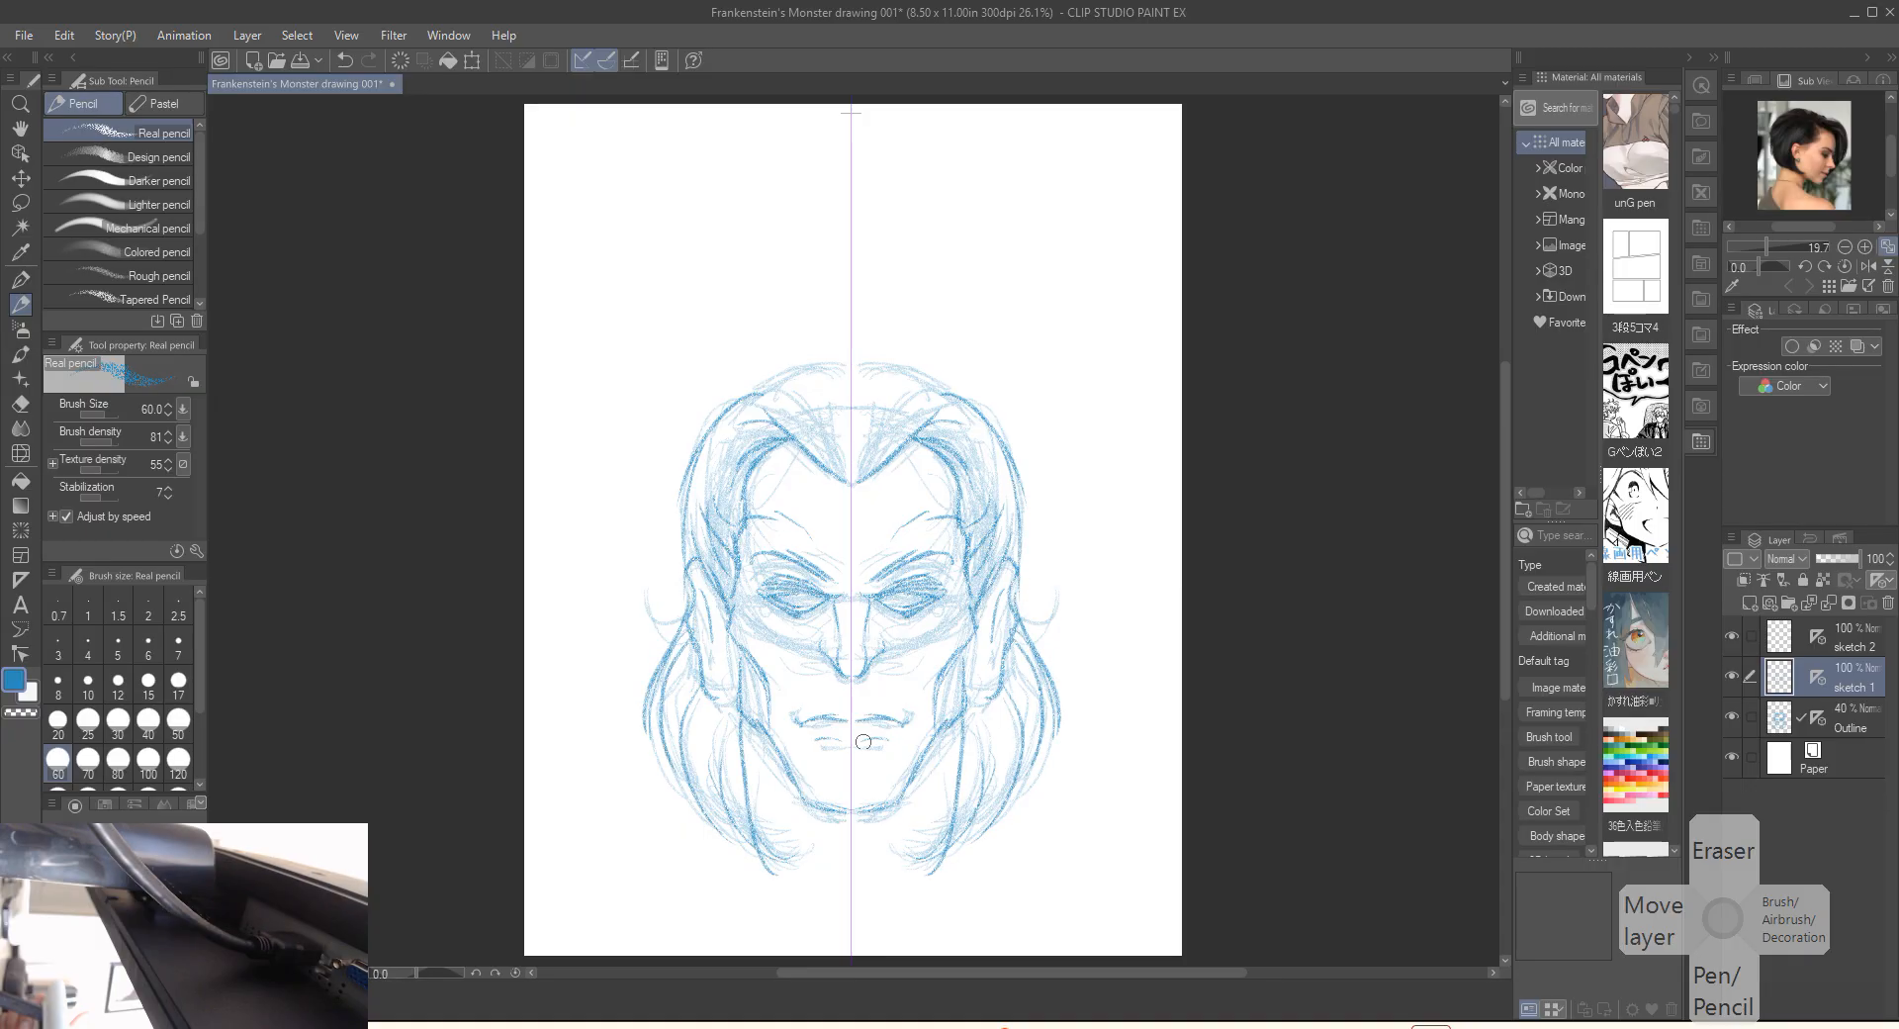
Define the mouth with a lower lip, and draw the swept-back strands and crown above the widow's peak.
{"action": "mouse_move", "coordinate": [894, 715]}
{"action": "left_mouse_down"}
{"action": "mouse_move", "coordinate": [862, 711]}
{"action": "mouse_move", "coordinate": [866, 746]}
{"action": "left_mouse_up"}
{"action": "mouse_move", "coordinate": [856, 480]}
{"action": "left_mouse_down"}
{"action": "mouse_move", "coordinate": [900, 354]}
{"action": "mouse_move", "coordinate": [904, 375]}
{"action": "mouse_move", "coordinate": [857, 366]}
{"action": "mouse_move", "coordinate": [958, 393]}
{"action": "left_mouse_up"}
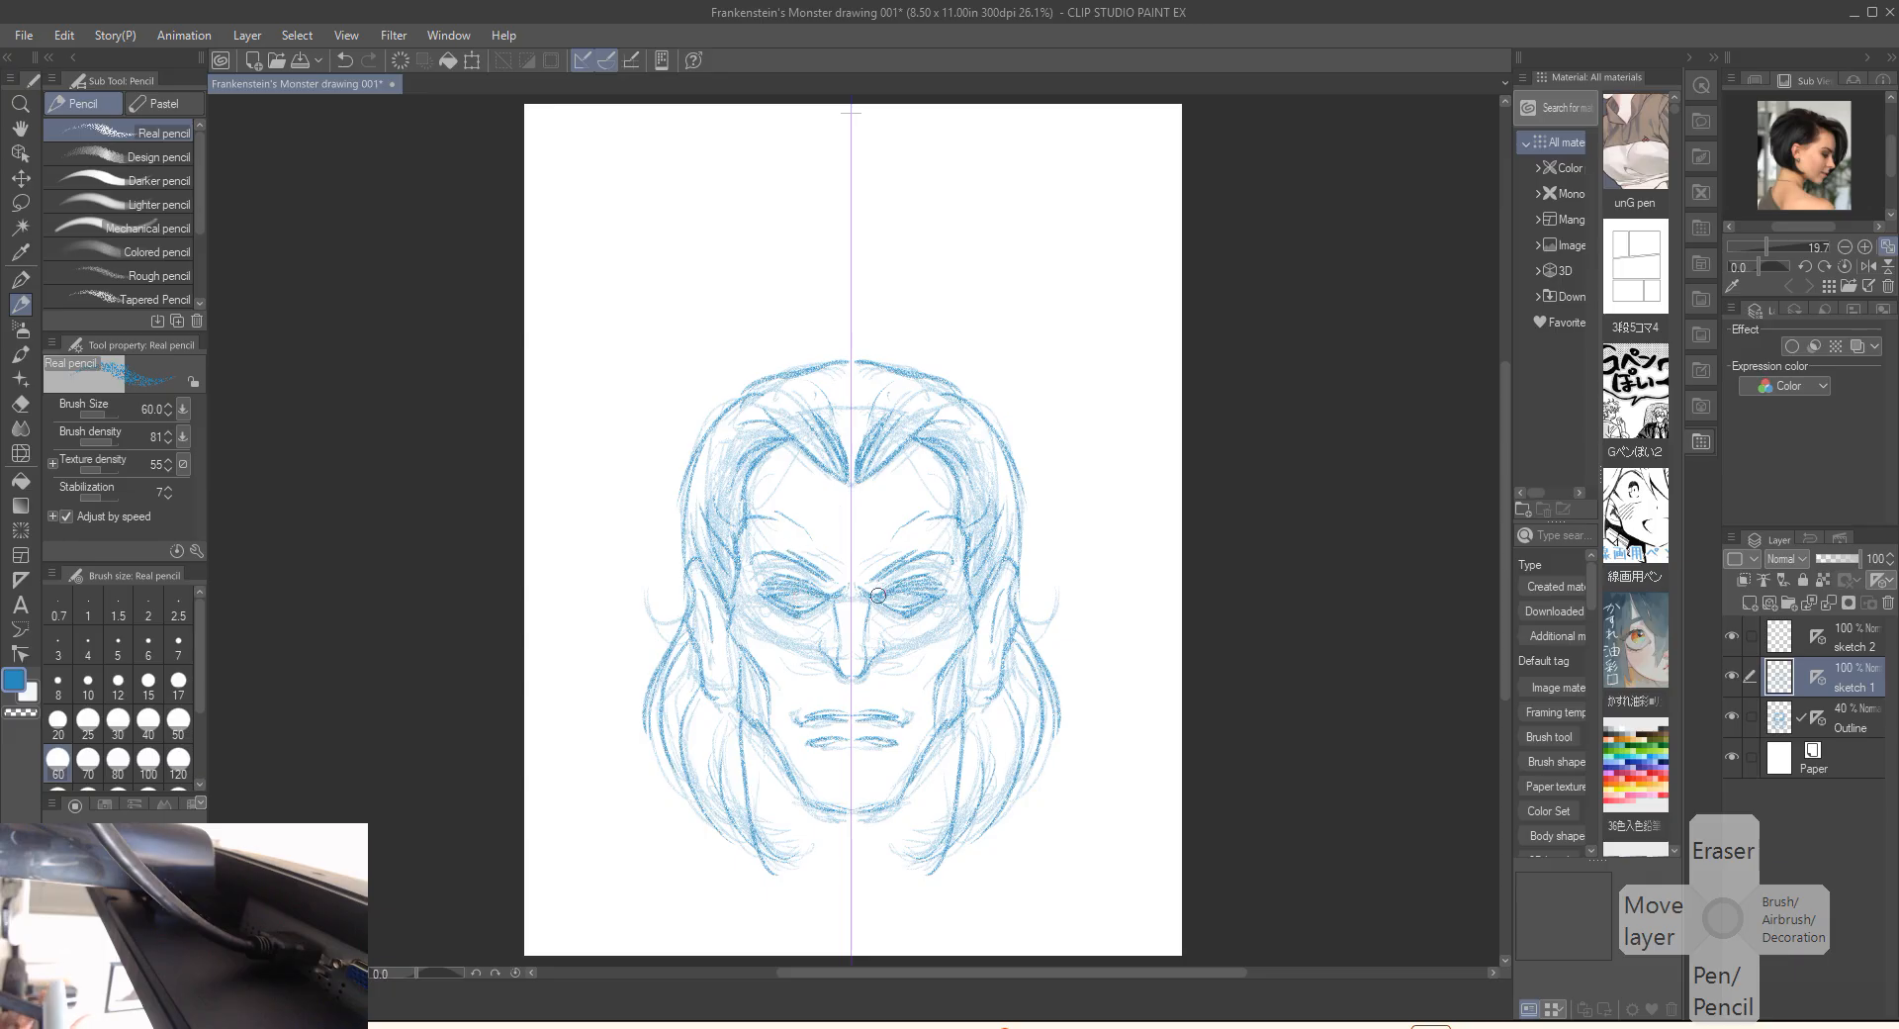
Shade the eye sockets and add creases around the mouth, chin, forehead and under the eyes.
{"action": "mouse_move", "coordinate": [900, 591]}
{"action": "left_mouse_down"}
{"action": "mouse_move", "coordinate": [939, 586]}
{"action": "mouse_move", "coordinate": [917, 606]}
{"action": "mouse_move", "coordinate": [906, 569]}
{"action": "mouse_move", "coordinate": [941, 567]}
{"action": "mouse_move", "coordinate": [879, 599]}
{"action": "mouse_move", "coordinate": [911, 616]}
{"action": "mouse_move", "coordinate": [935, 584]}
{"action": "mouse_move", "coordinate": [903, 616]}
{"action": "mouse_move", "coordinate": [888, 605]}
{"action": "mouse_move", "coordinate": [941, 584]}
{"action": "mouse_move", "coordinate": [941, 606]}
{"action": "mouse_move", "coordinate": [906, 618]}
{"action": "mouse_move", "coordinate": [945, 618]}
{"action": "mouse_move", "coordinate": [924, 700]}
{"action": "left_mouse_up"}
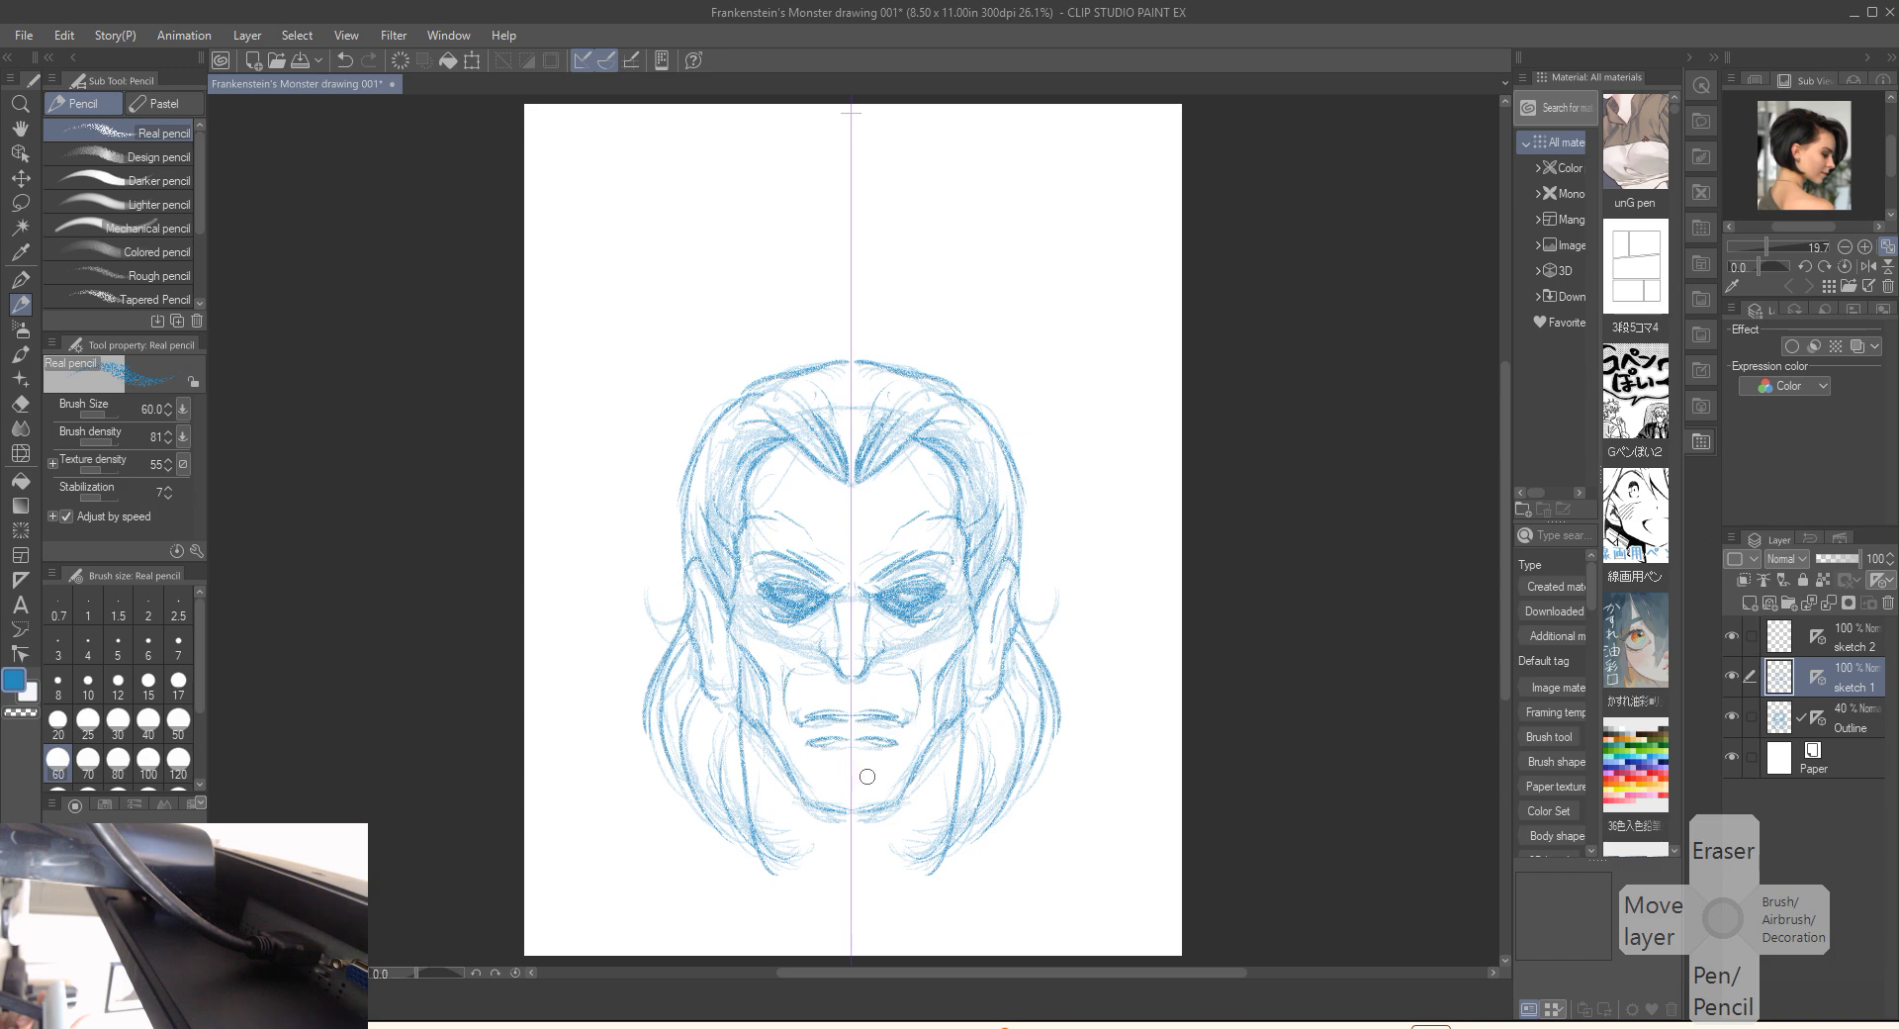
{"action": "left_click_drag", "start_coordinate": [871, 764], "coordinate": [862, 785]}
{"action": "left_click_drag", "start_coordinate": [860, 564], "coordinate": [908, 483]}
{"action": "left_click_drag", "start_coordinate": [952, 630], "coordinate": [918, 652]}
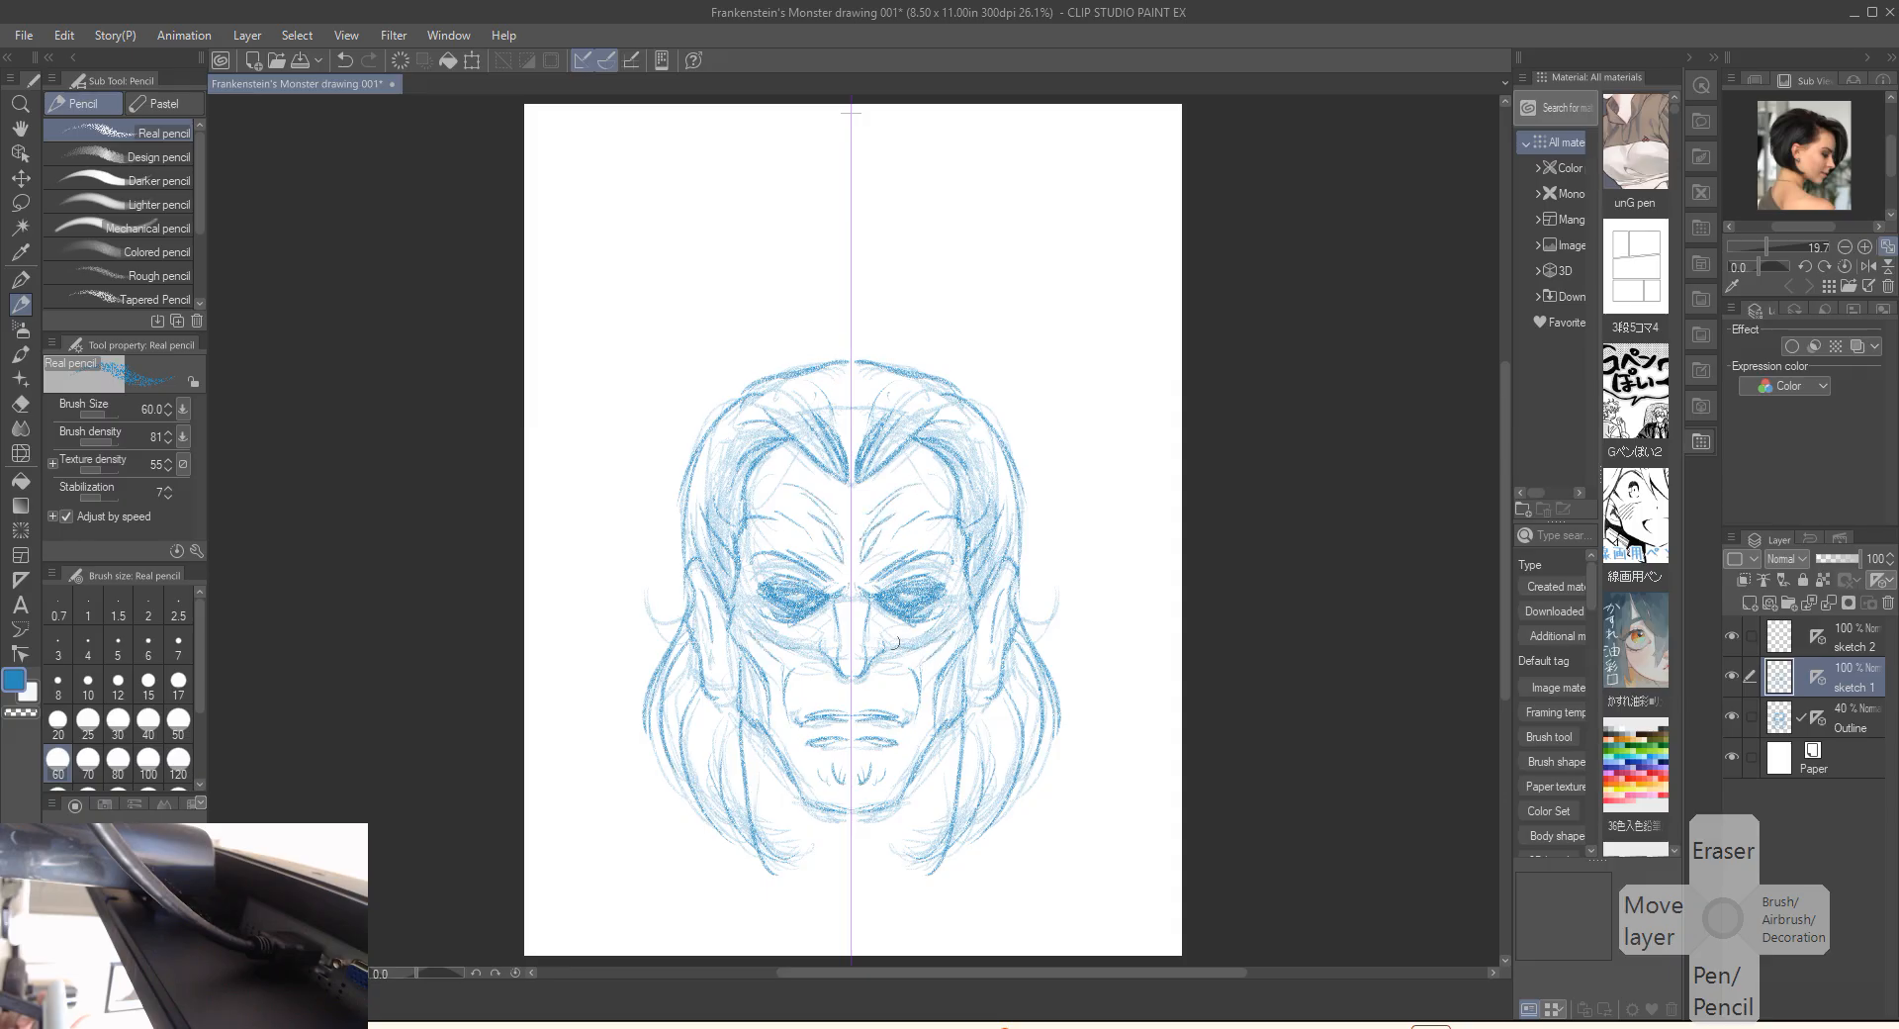